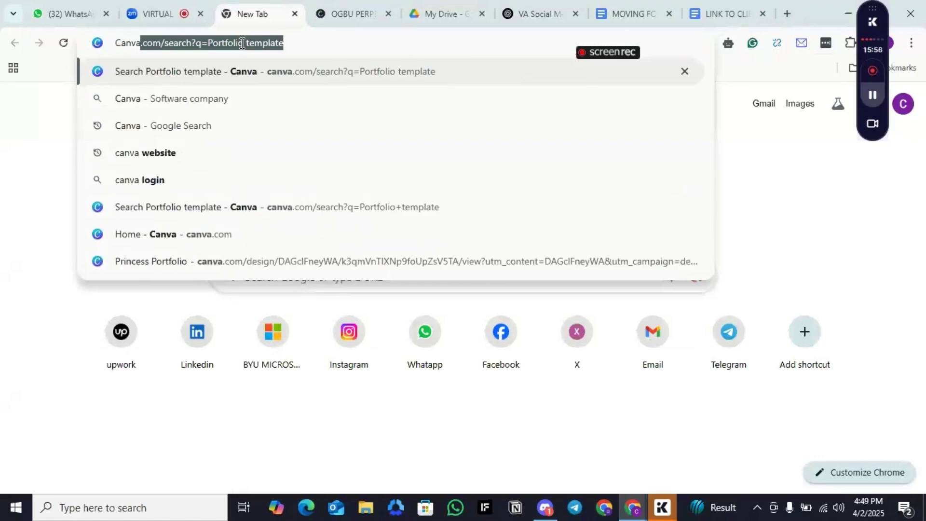
Step: Open Canva's search for "Portfolio template" and browse all matching designs created by the account
click(247, 73)
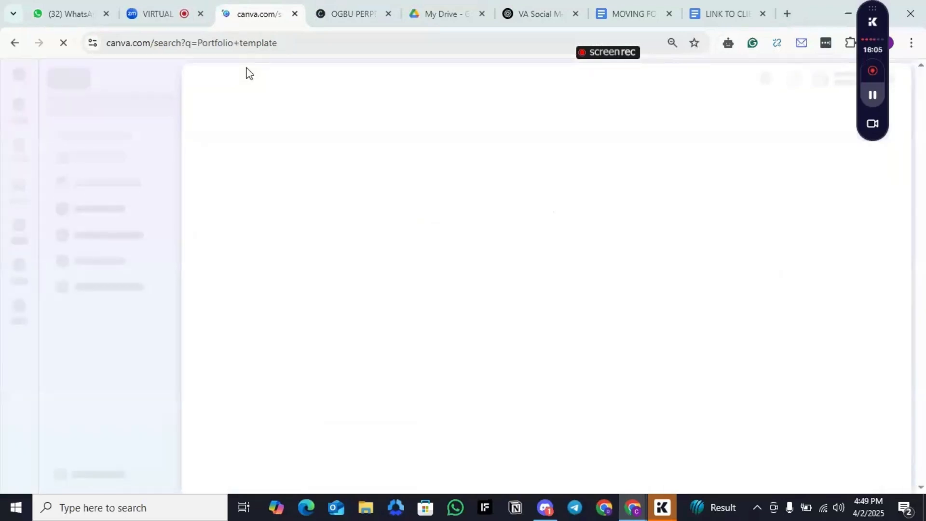
click(159, 13)
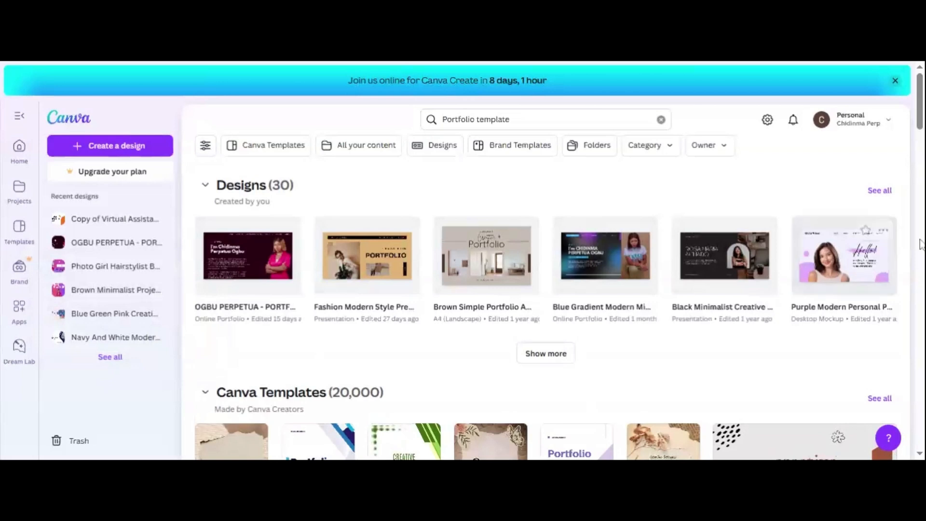
click(879, 191)
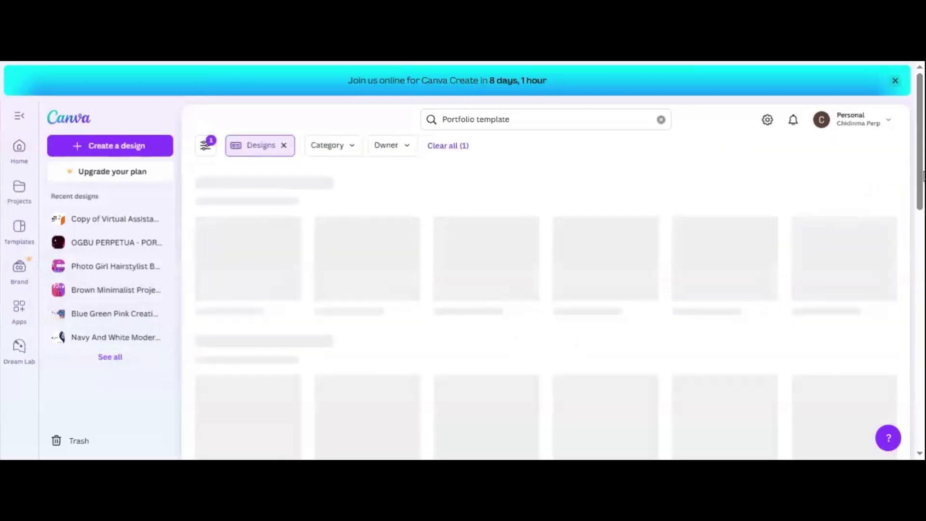
drag(919, 172, 923, 199)
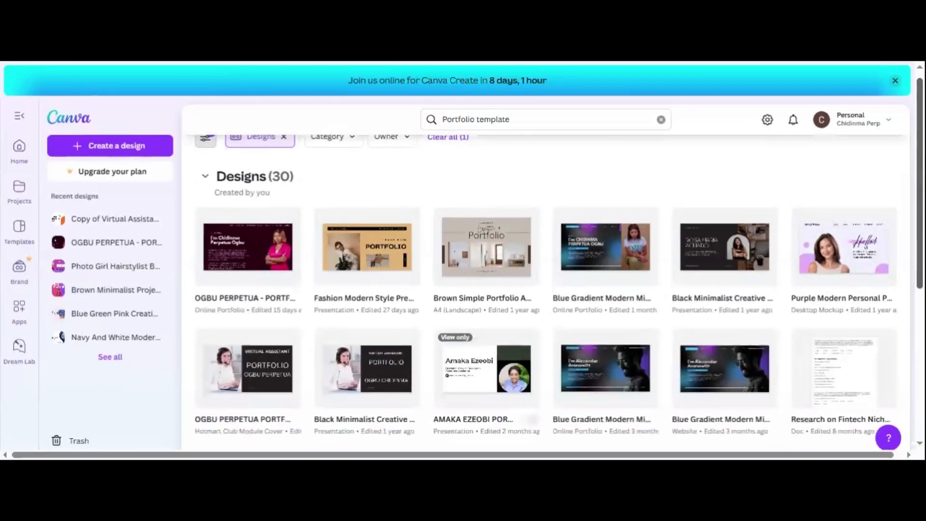
scroll(545, 289, down, 3)
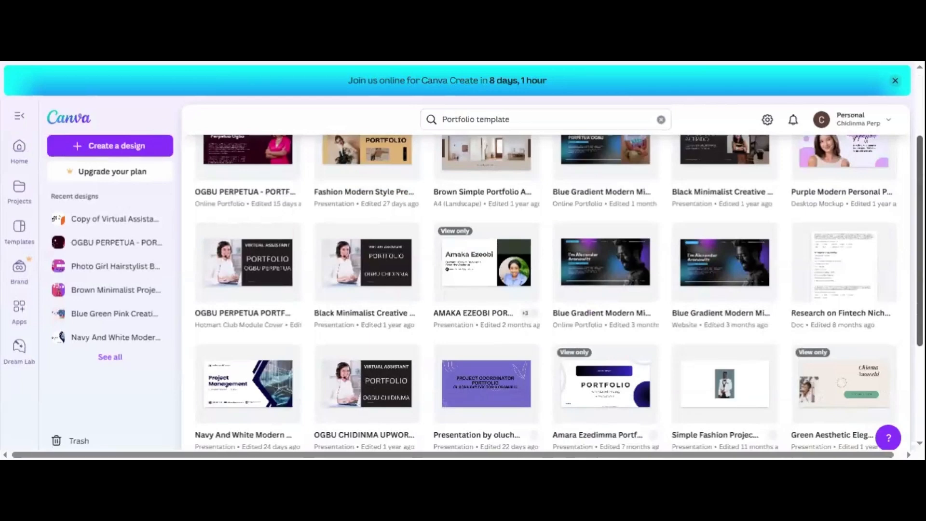
scroll(544, 289, down, 5)
scroll(894, 222, up, 8)
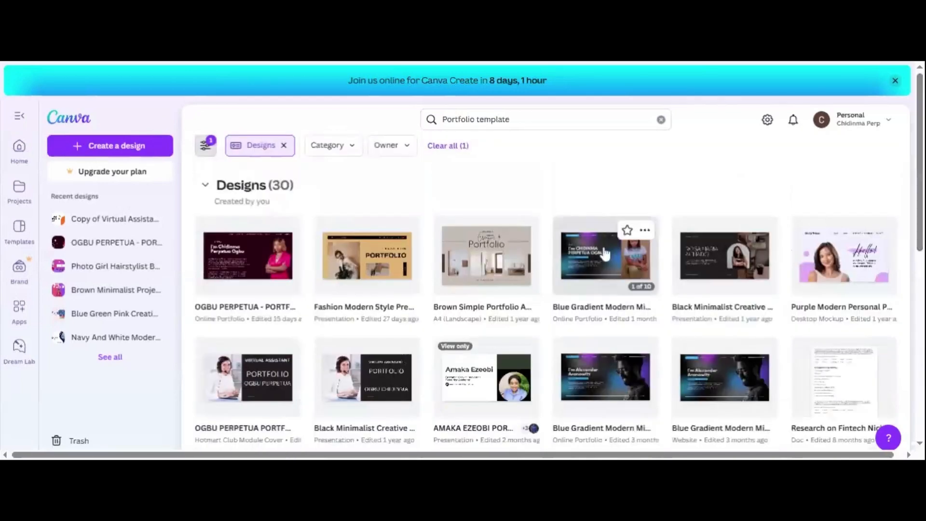
Step: Open the blue gradient online portfolio design edited one month ago and look through its pages
click(573, 265)
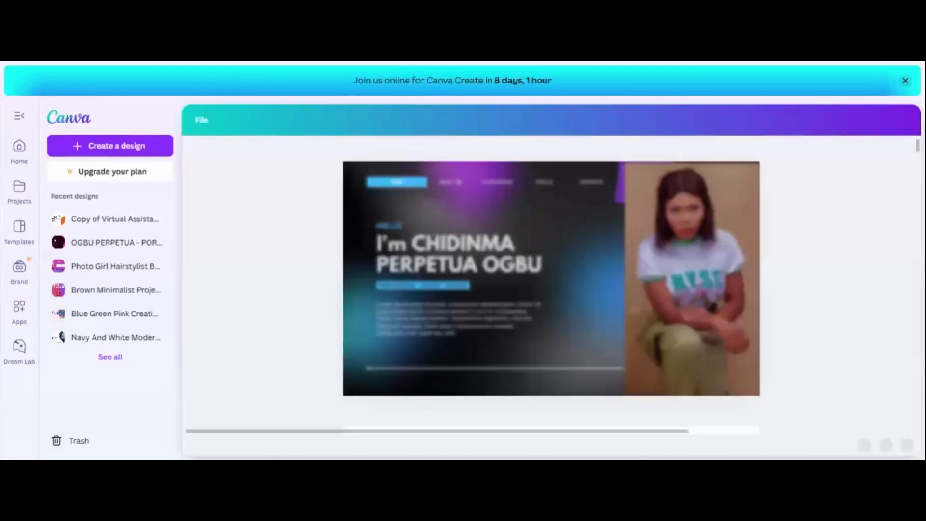
scroll(903, 241, down, 3)
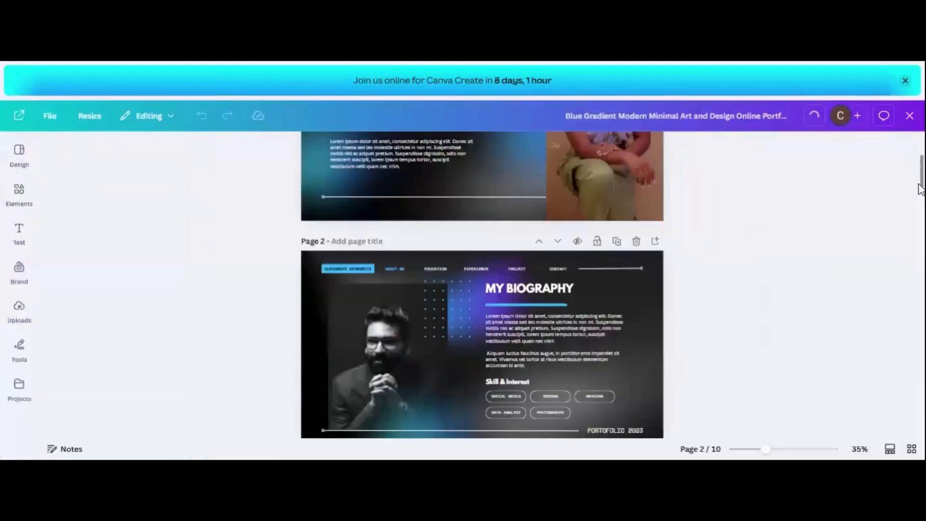
drag(919, 184, 919, 286)
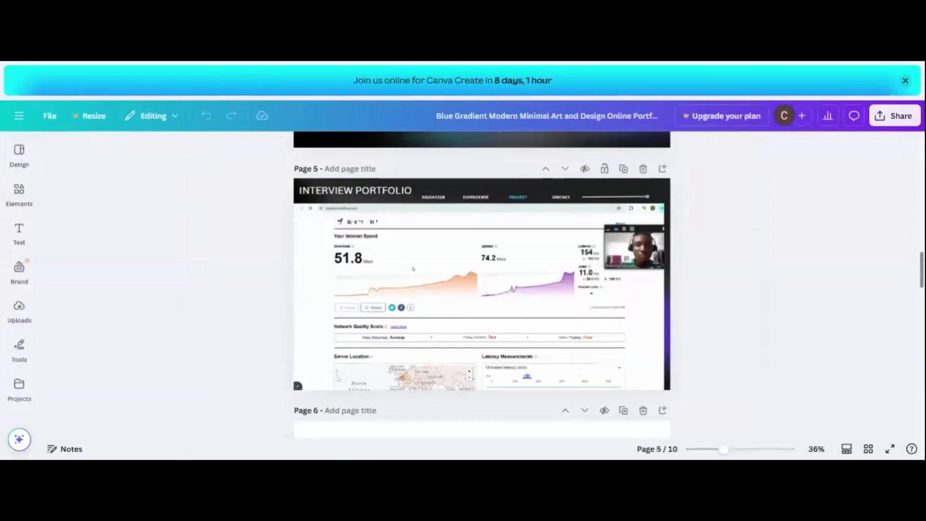
scroll(482, 284, down, 10)
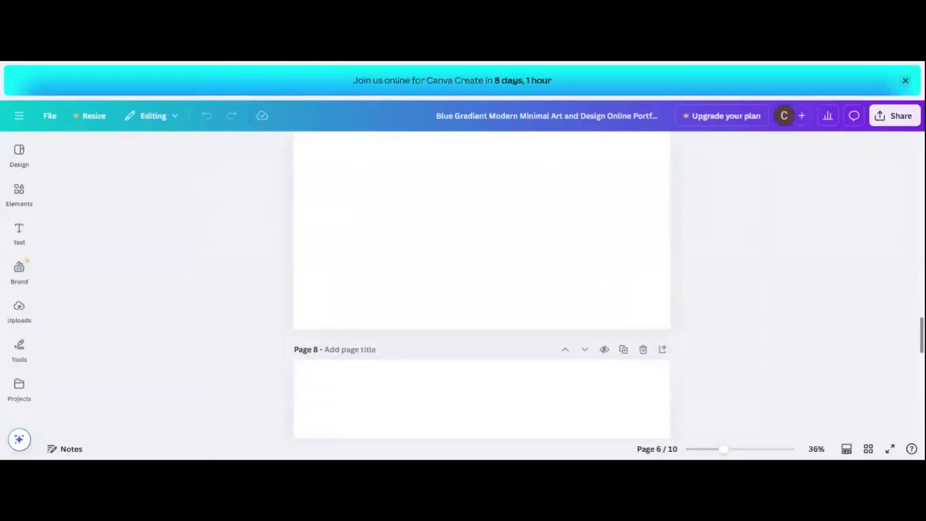
drag(922, 340, 921, 68)
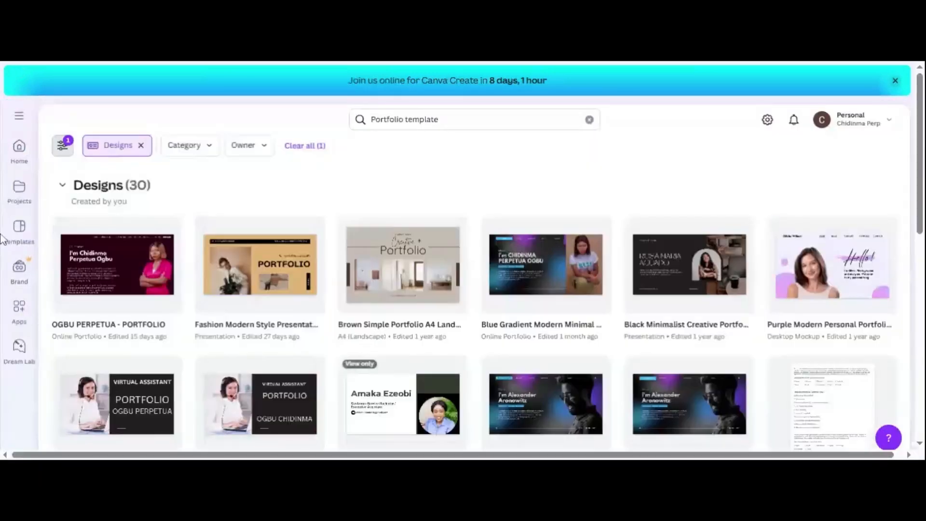
Step: Return to the Canva home page and search for "Intagram Haircare template"
click(19, 159)
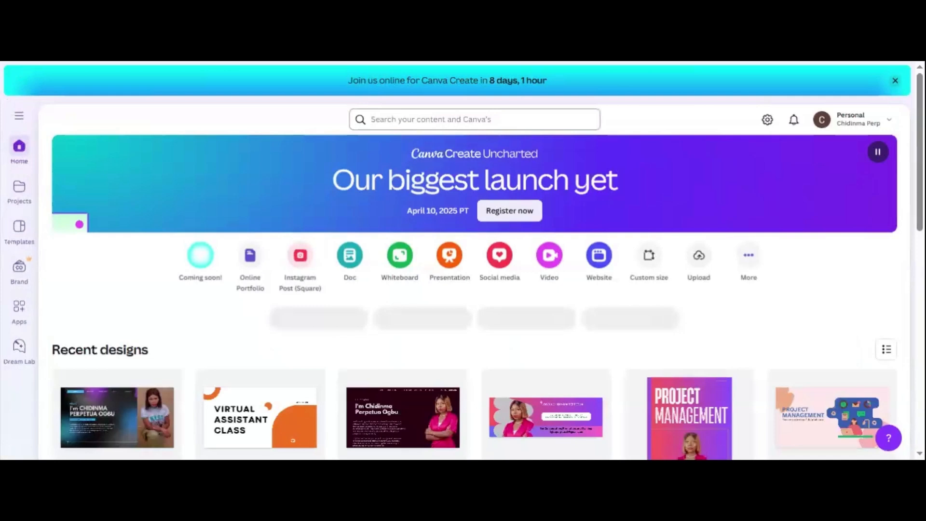
click(430, 119)
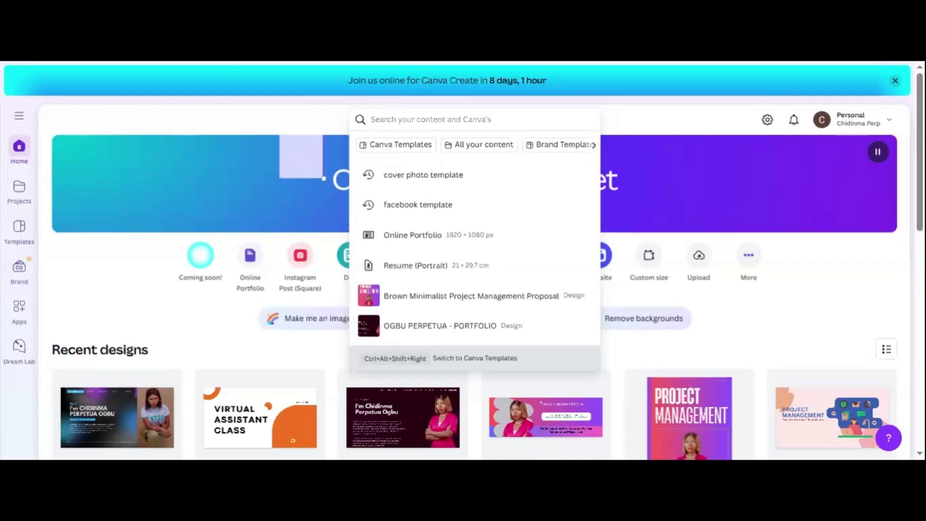
text(A)
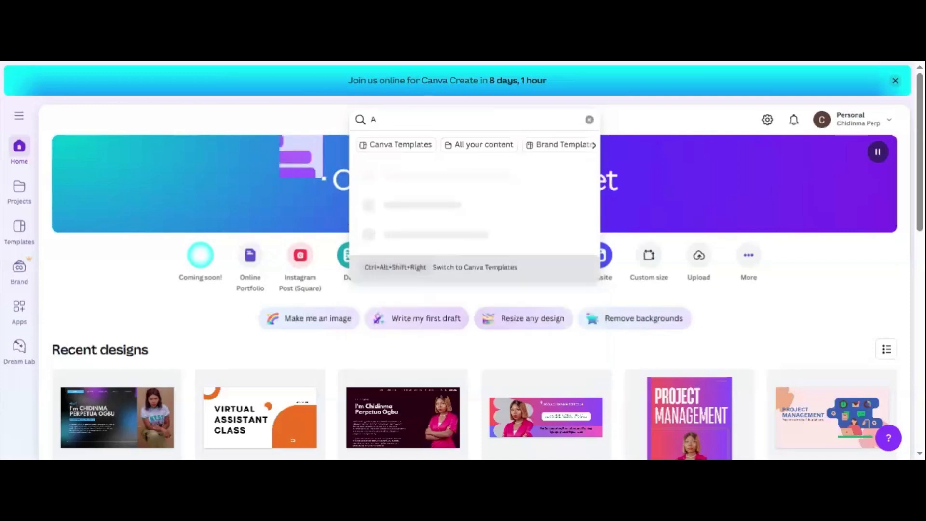
key(BackSpace)
text(Intagram Hai)
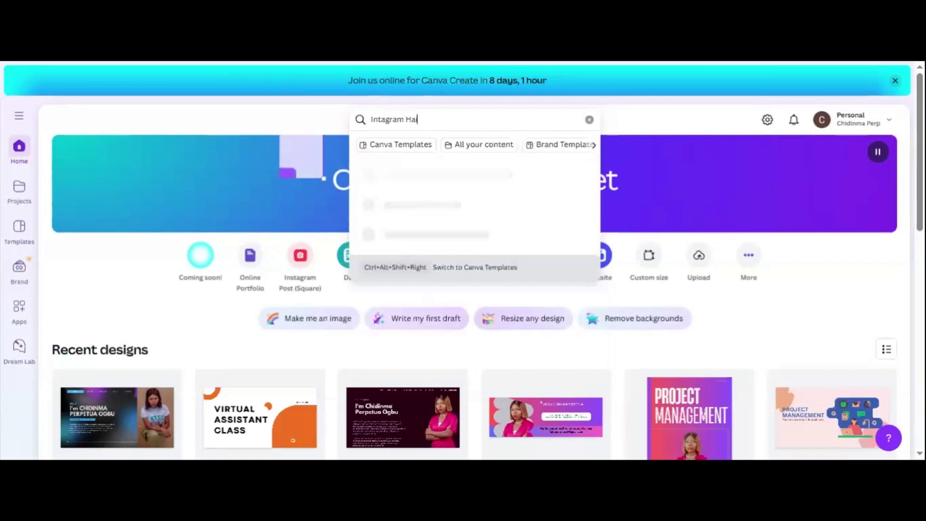
text(rcare)
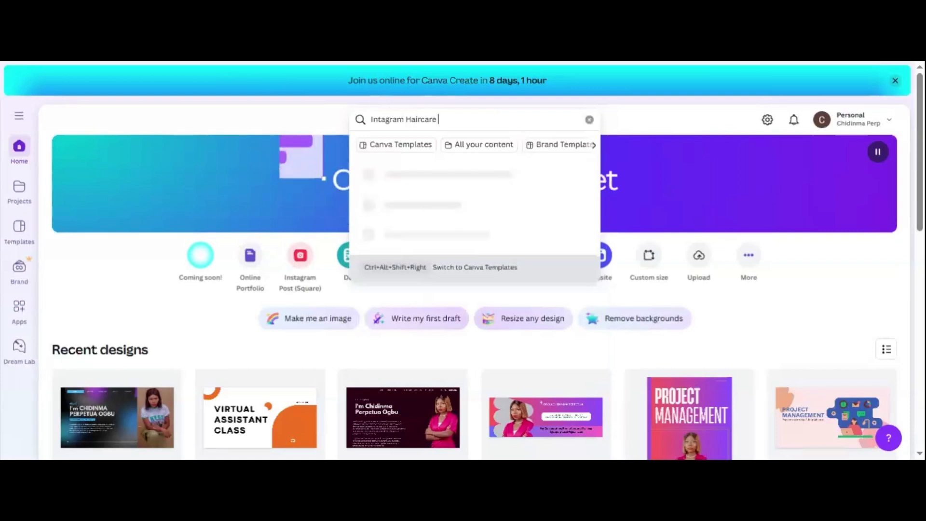
text( template)
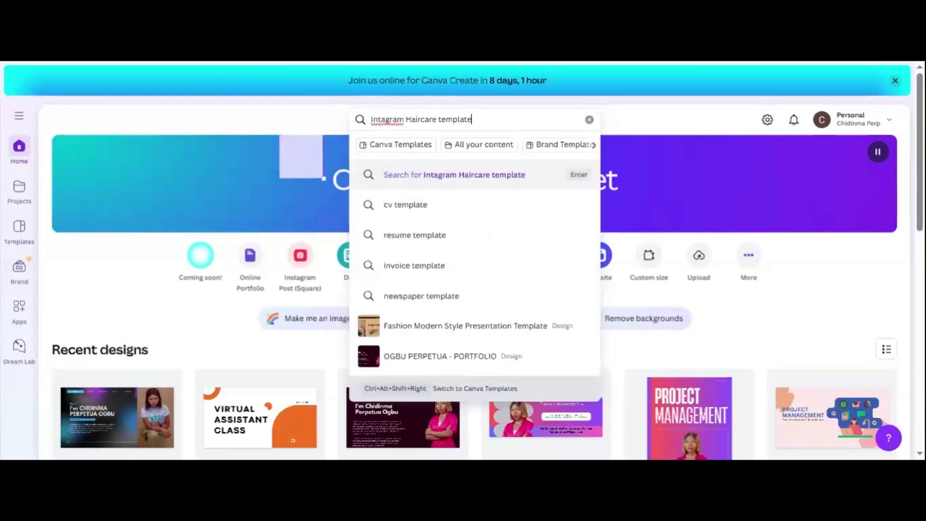
key(Return)
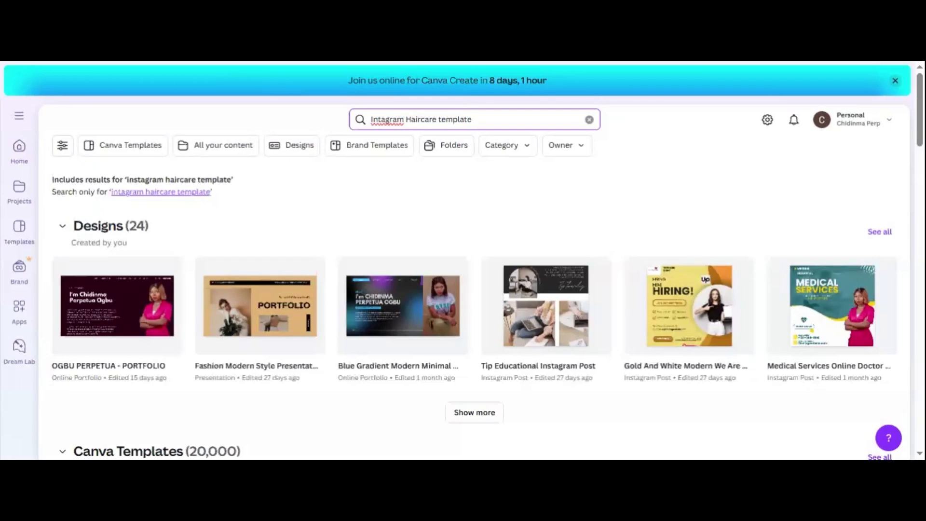
Step: Replace the haircare search text with "Instagram template" and run the search
key(BackSpace)
key(BackSpace)
key(BackSpace)
key(BackSpace)
key(BackSpace)
key(BackSpace)
key(BackSpace)
key(BackSpace)
key(BackSpace)
key(BackSpace)
key(BackSpace)
key(BackSpace)
key(BackSpace)
key(BackSpace)
key(BackSpace)
key(BackSpace)
key(BackSpace)
key(BackSpace)
key(BackSpace)
key(BackSpace)
key(BackSpace)
key(BackSpace)
key(BackSpace)
key(BackSpace)
key(BackSpace)
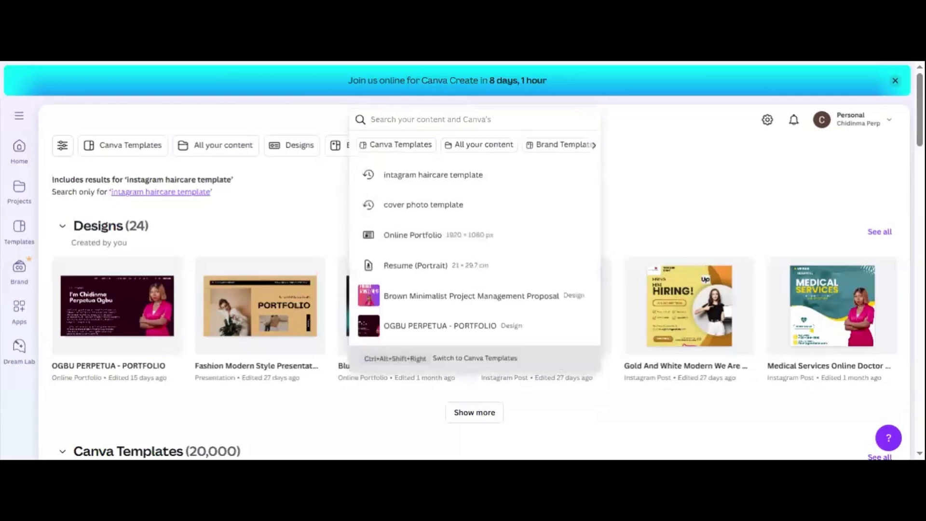
text(Instagram)
key(BackSpace)
key(BackSpace)
text(am template)
key(Return)
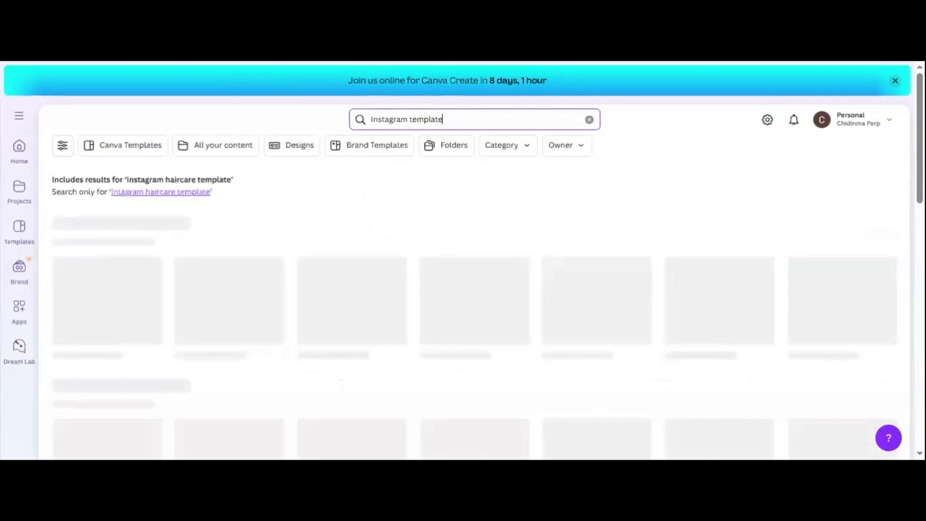
Step: Go back to the Canva home page and search for "Instagram template" from there
click(19, 153)
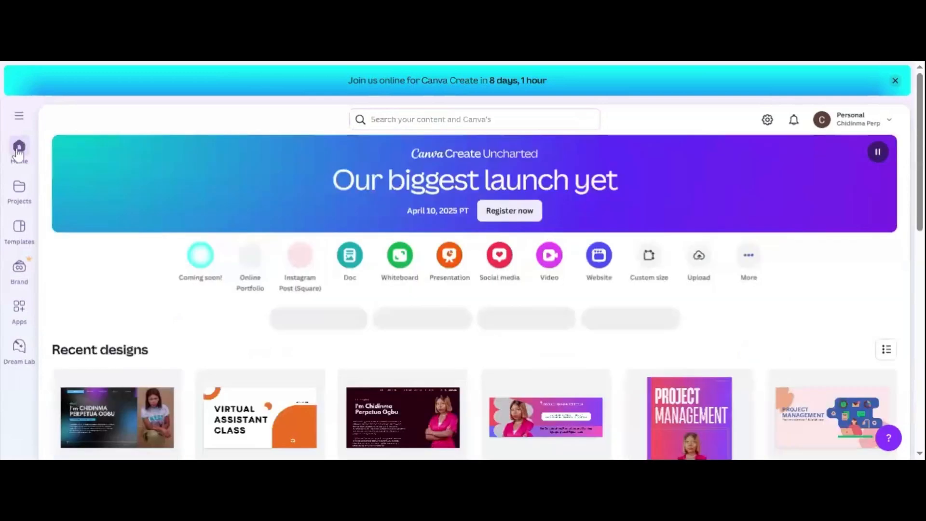
click(431, 119)
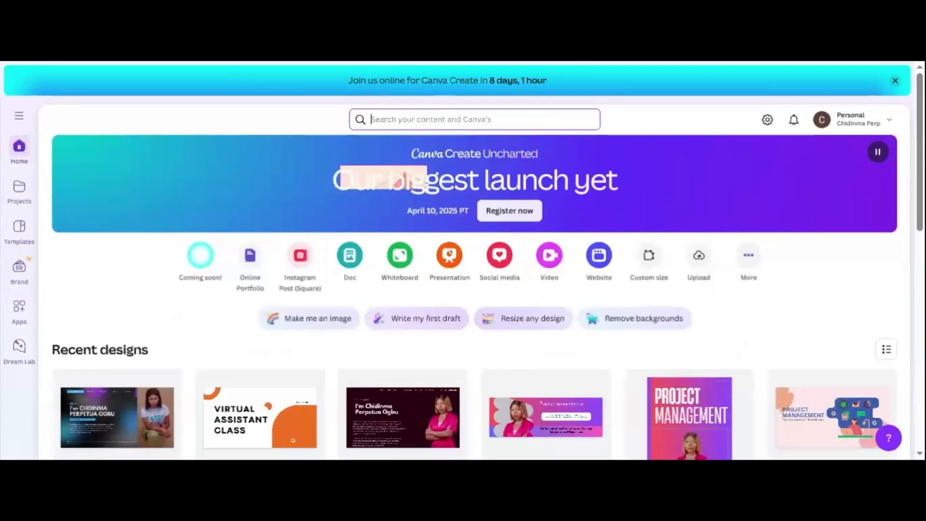
text(Instagram)
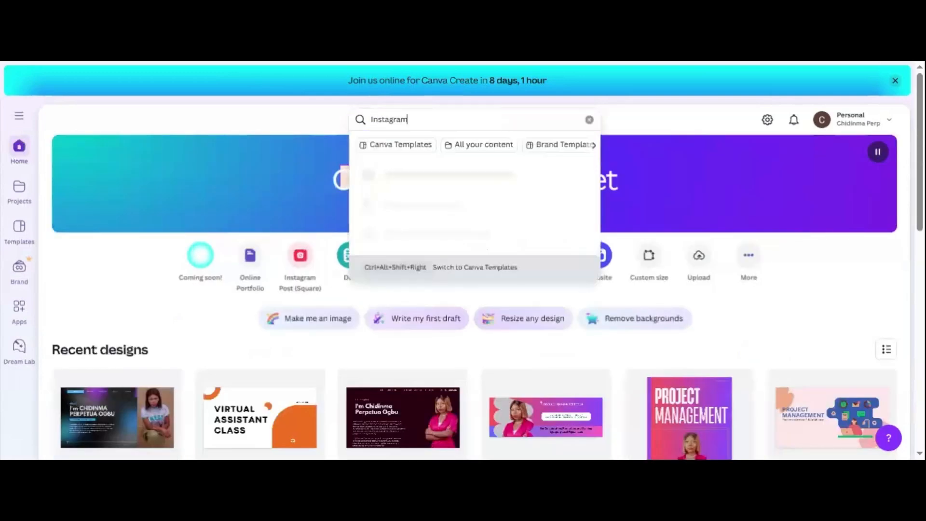
text( template)
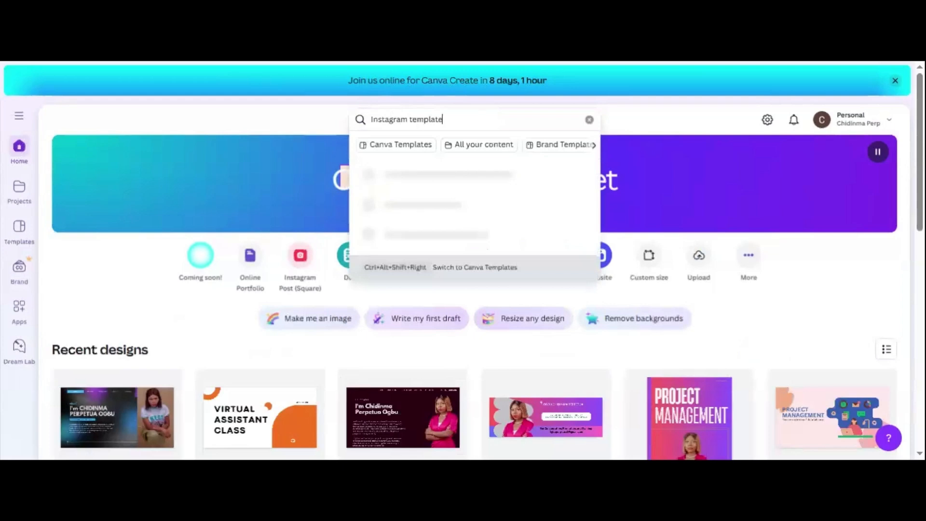
key(Return)
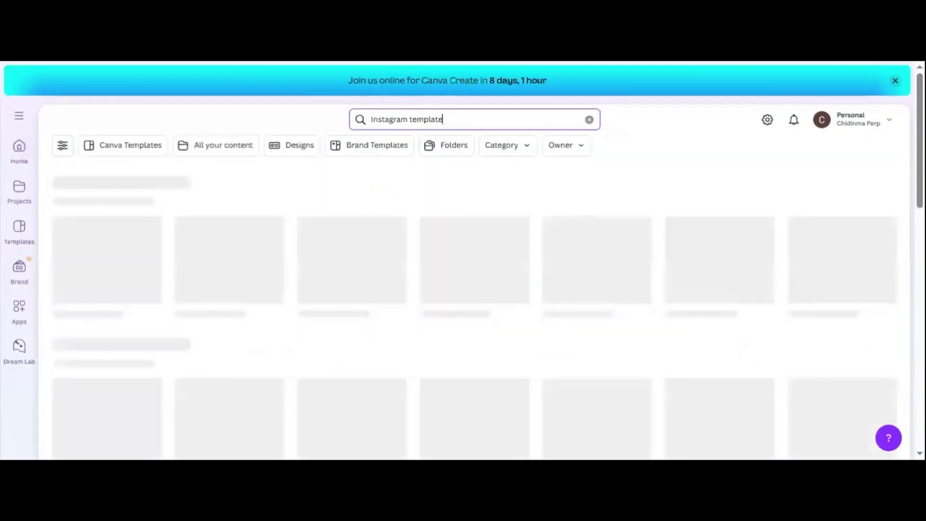
Step: Find the "Grand Opening Coffee Shop" post among the Instagram template results and open it for customizing
drag(919, 132, 921, 212)
drag(921, 213, 922, 325)
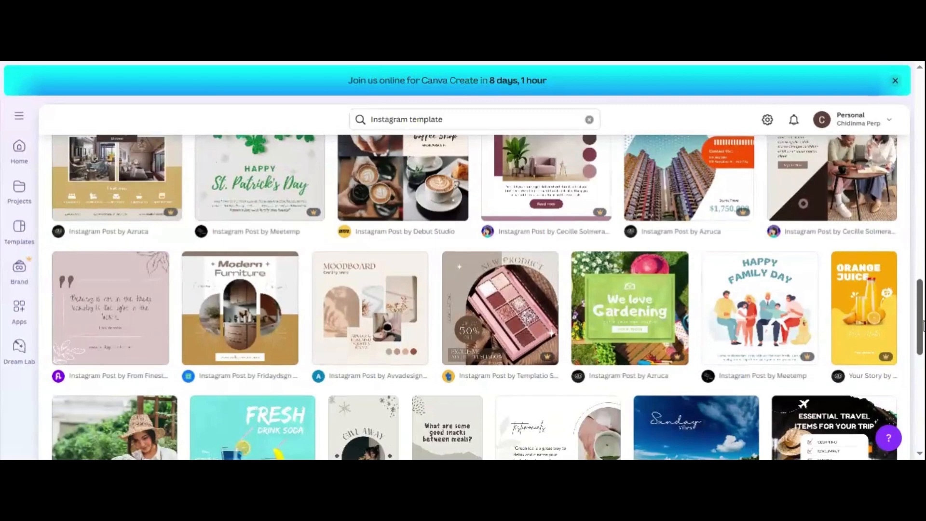
mouse_move(924, 326)
mouse_down()
mouse_move(923, 374)
mouse_move(923, 316)
mouse_up()
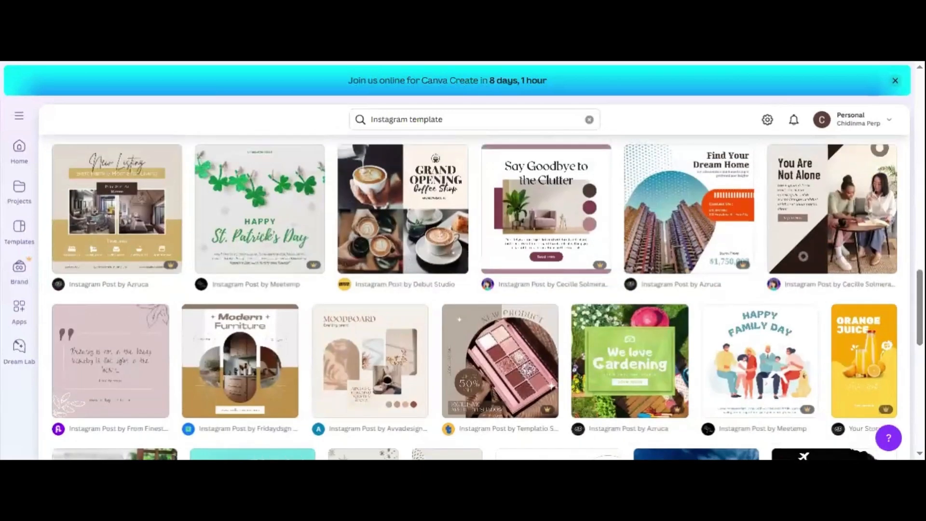
click(382, 230)
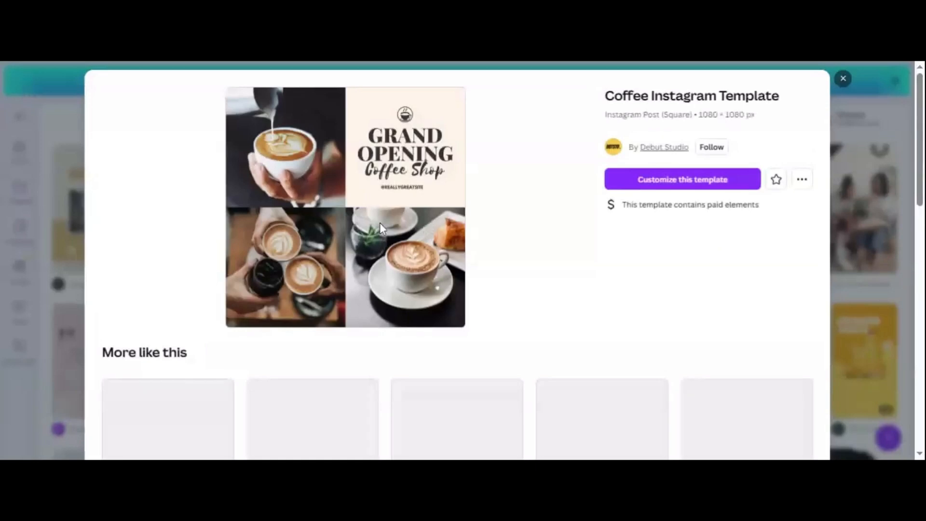
mouse_move(922, 175)
mouse_down()
mouse_move(917, 248)
mouse_move(919, 182)
mouse_up()
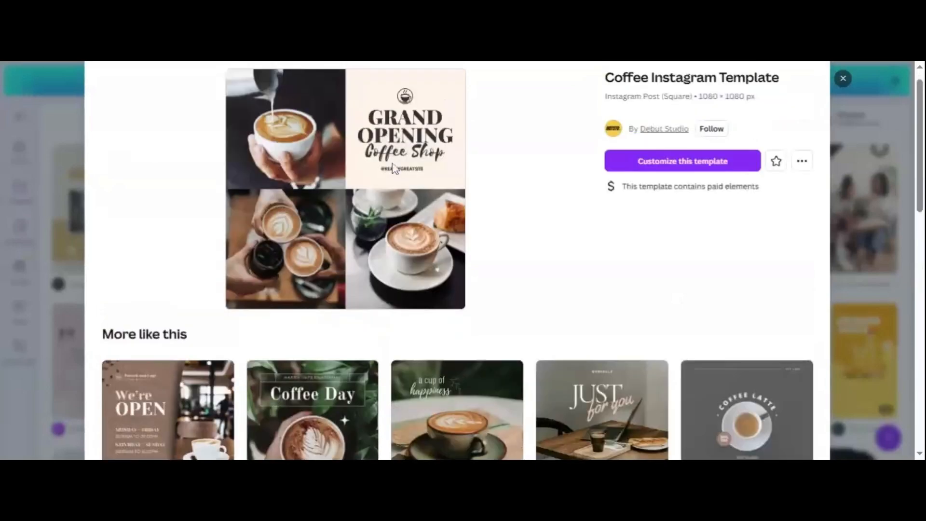
click(674, 164)
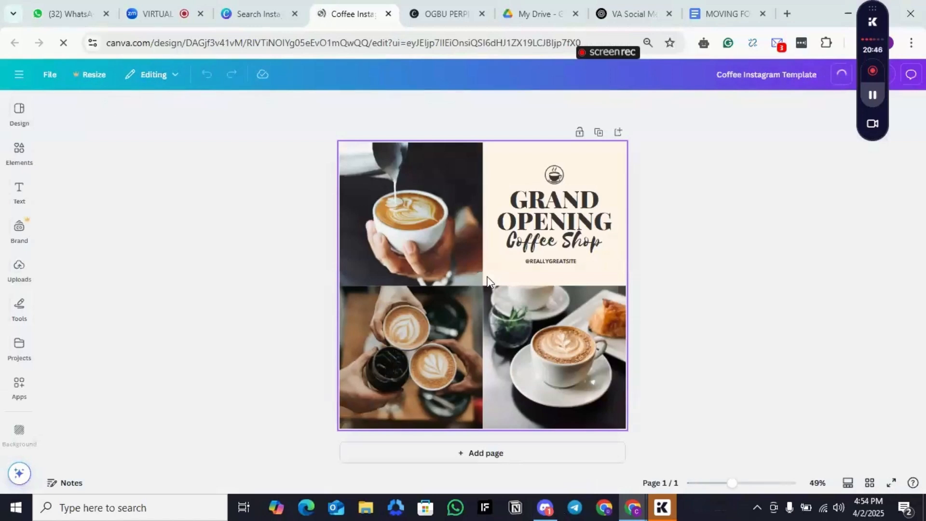
click(592, 197)
Step: Return to the search results, close the coffee template preview and search for "Virtual Assitant template"
click(271, 4)
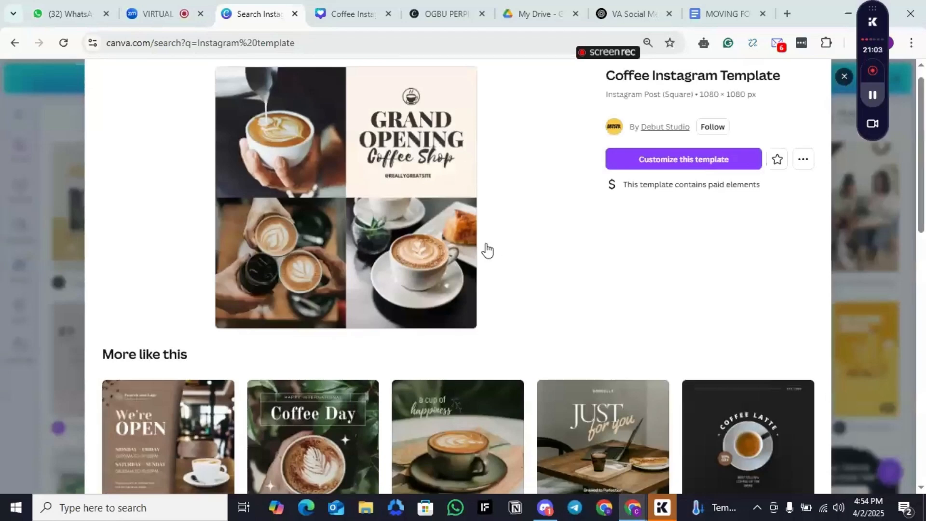
key(Escape)
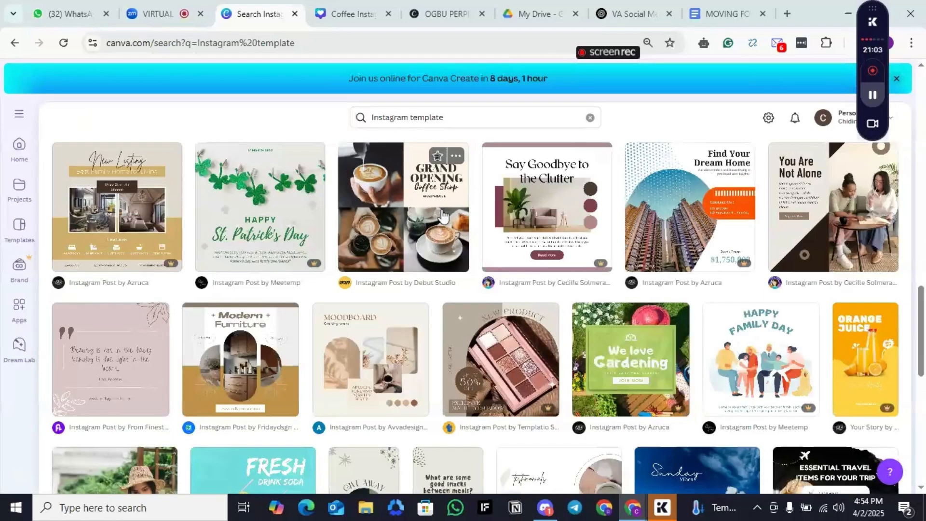
click(409, 117)
key(BackSpace)
key(BackSpace)
key(BackSpace)
key(BackSpace)
key(BackSpace)
key(BackSpace)
key(BackSpace)
key(BackSpace)
key(BackSpace)
key(BackSpace)
text(Virtual A)
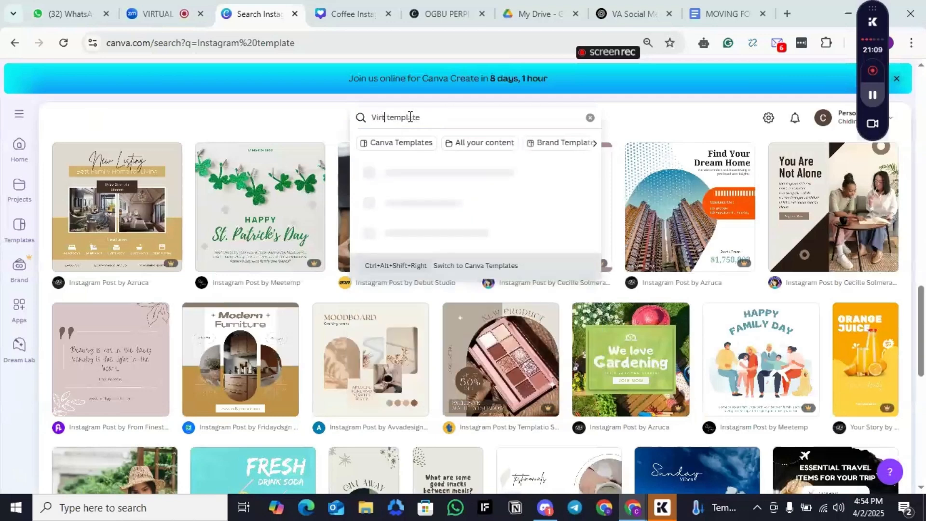
text(ssistand)
key(BackSpace)
text(t)
key(Return)
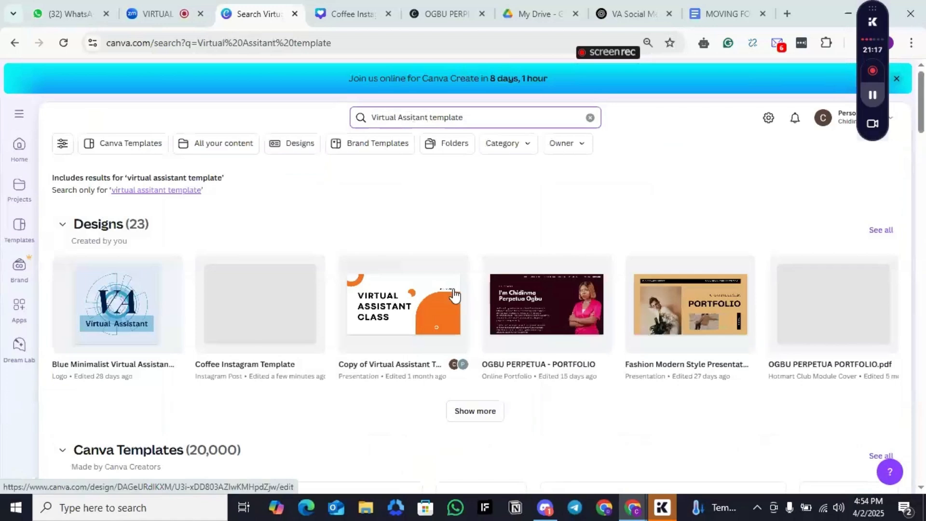
Step: Extend the search text to "Virtual Assitant training template" and run the search
click(427, 112)
text(training)
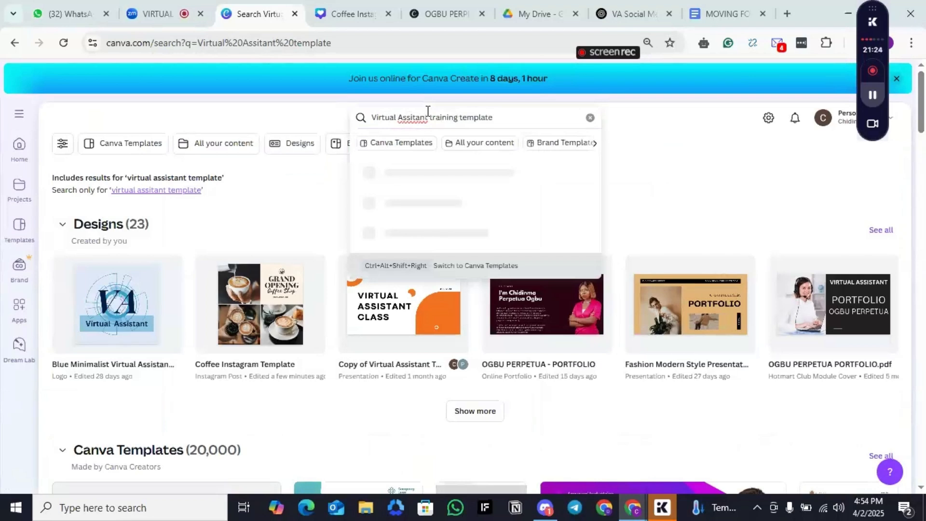
key(Return)
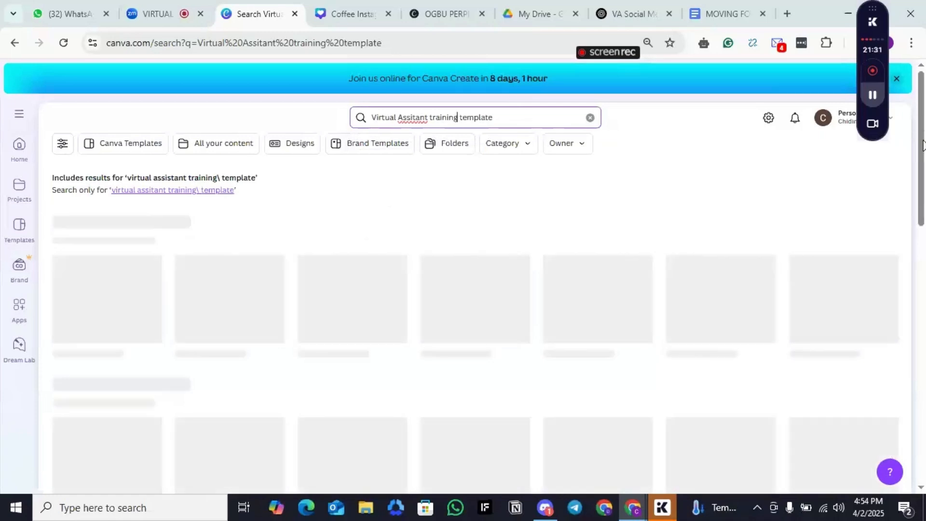
Step: Find the pink and black "The Art of Virtual Training" invitation among the results, open its preview and try to use the template
drag(922, 145, 922, 294)
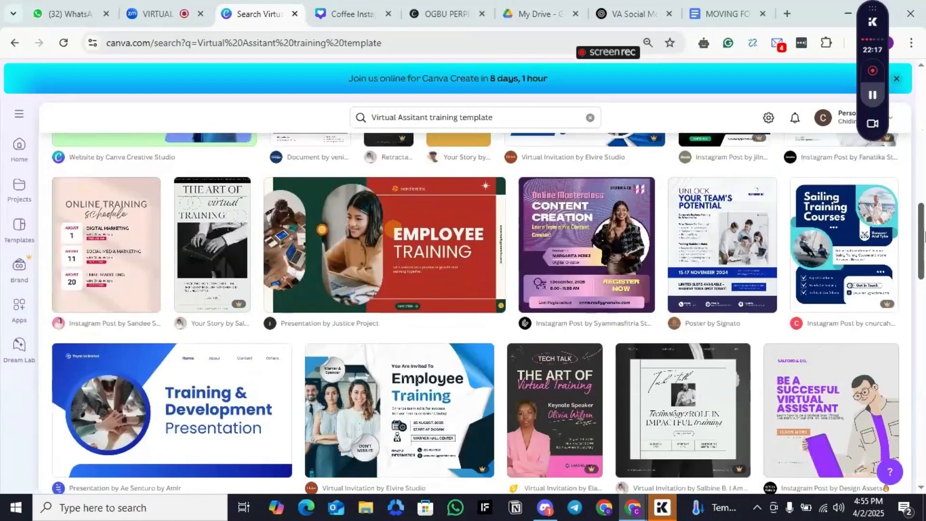
scroll(528, 211, down, 3)
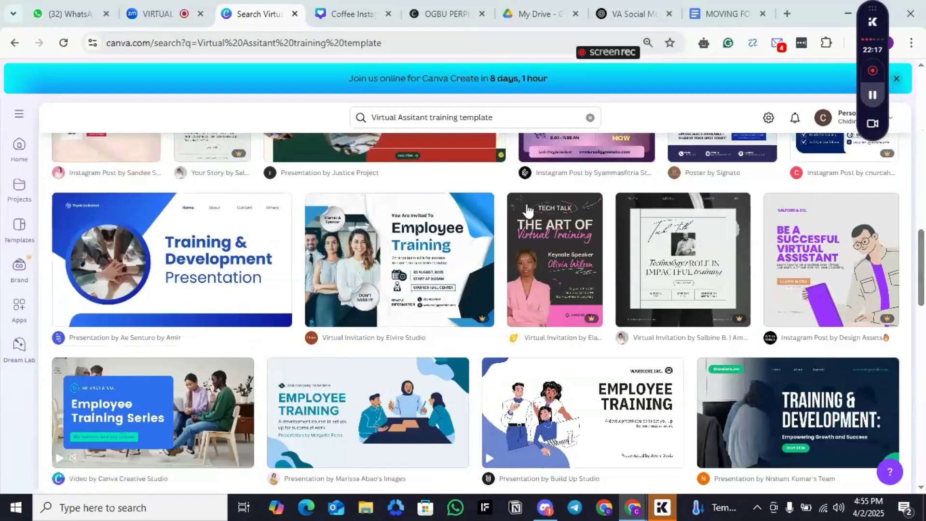
click(561, 268)
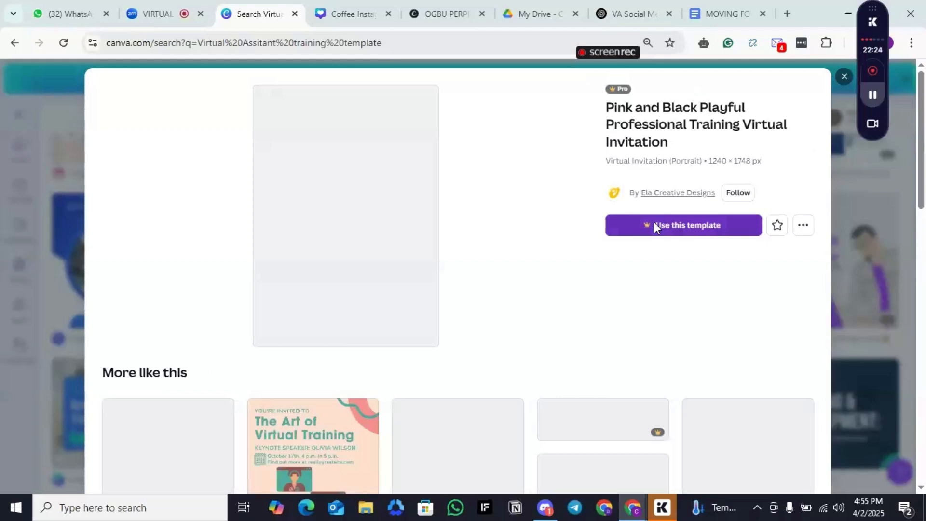
click(653, 224)
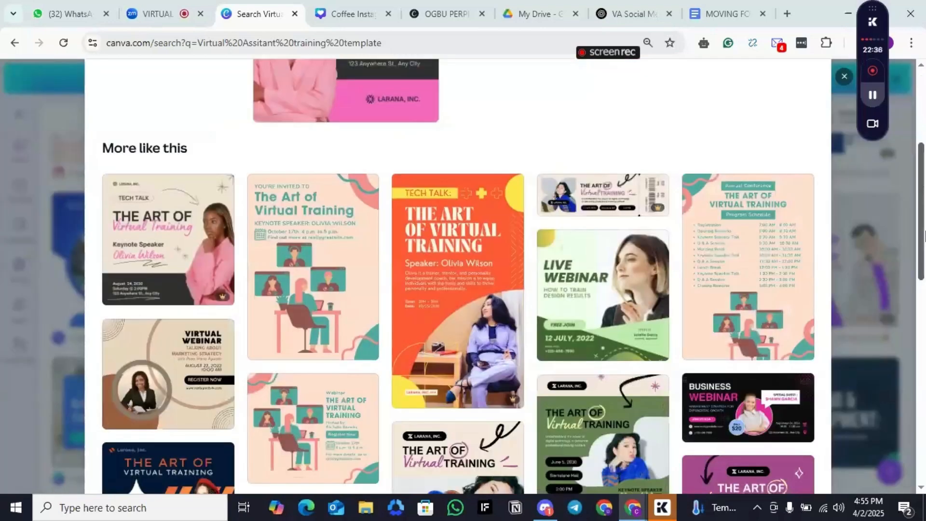
Step: Pick the green "Live Webinar" Instagram post from the similar templates and open it for customizing
scroll(923, 241, down, 1)
mouse_move(924, 241)
mouse_down()
mouse_move(924, 305)
mouse_move(924, 241)
mouse_up()
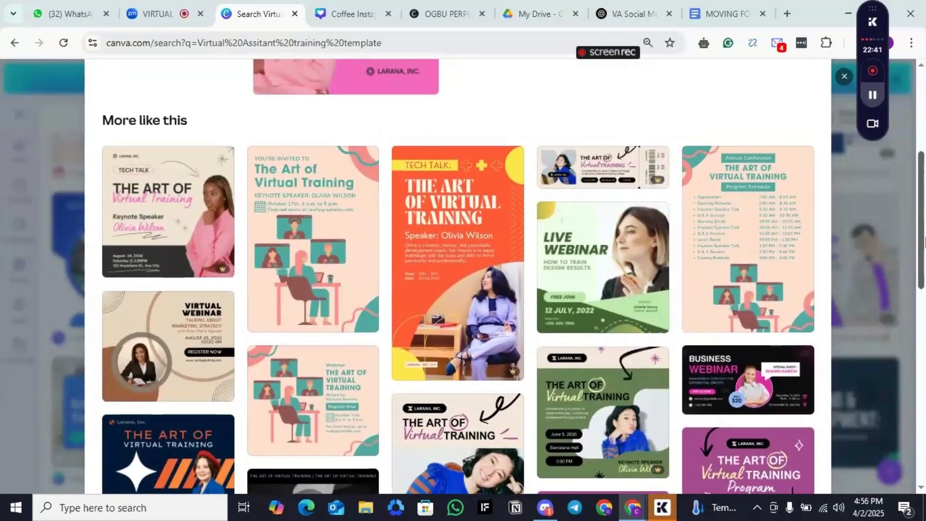
click(602, 291)
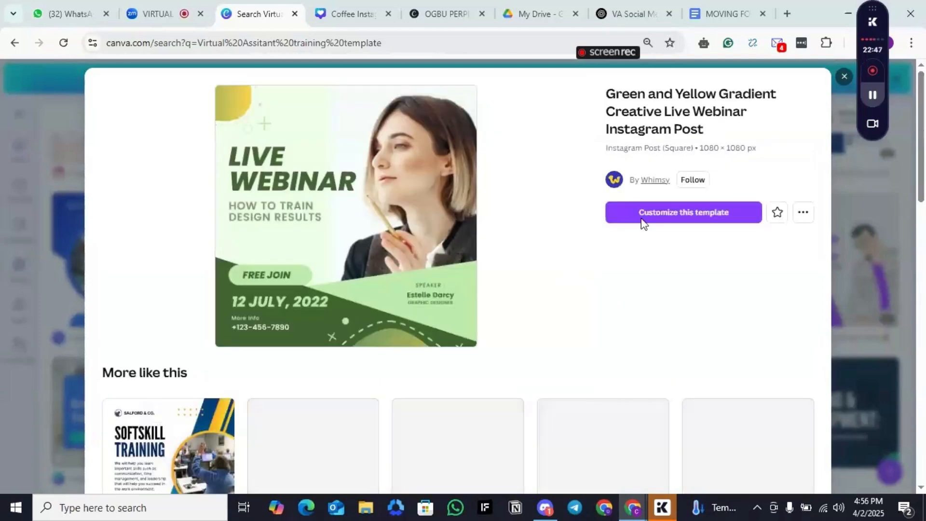
click(643, 217)
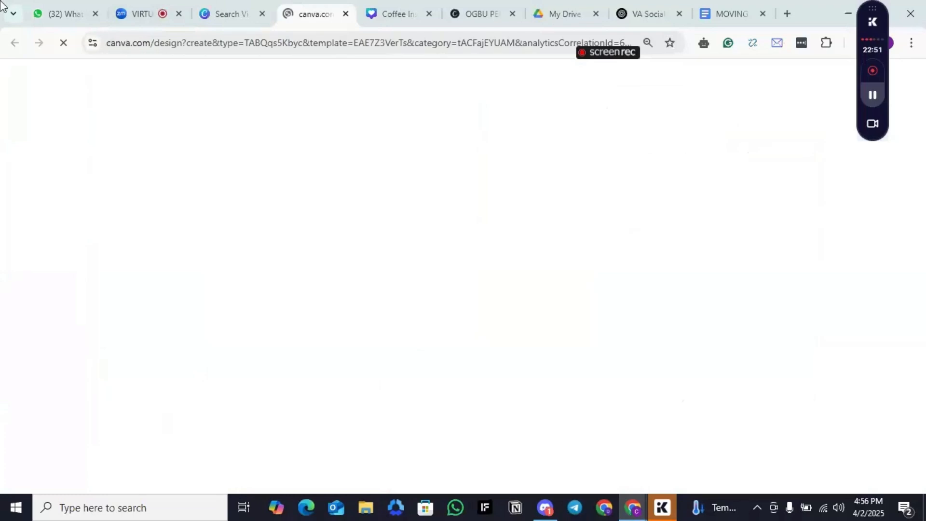
Step: Go back to the search results, close the webinar template preview and switch to the newly opened webinar design
click(244, 11)
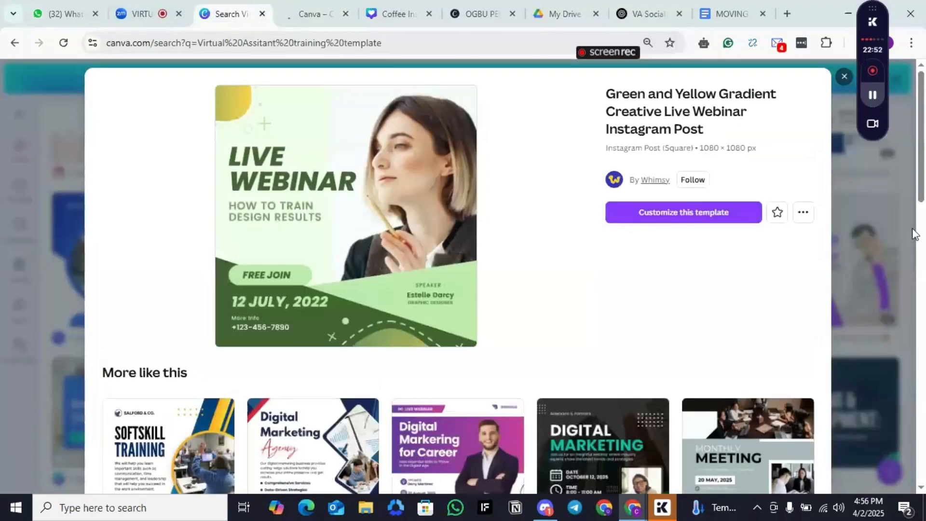
key(Escape)
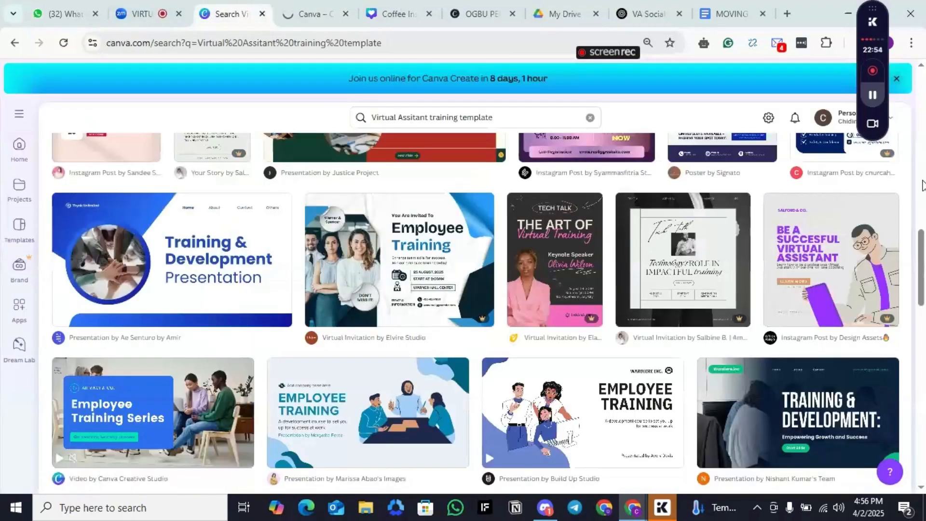
mouse_move(921, 292)
mouse_down()
mouse_move(923, 141)
mouse_move(925, 297)
mouse_up()
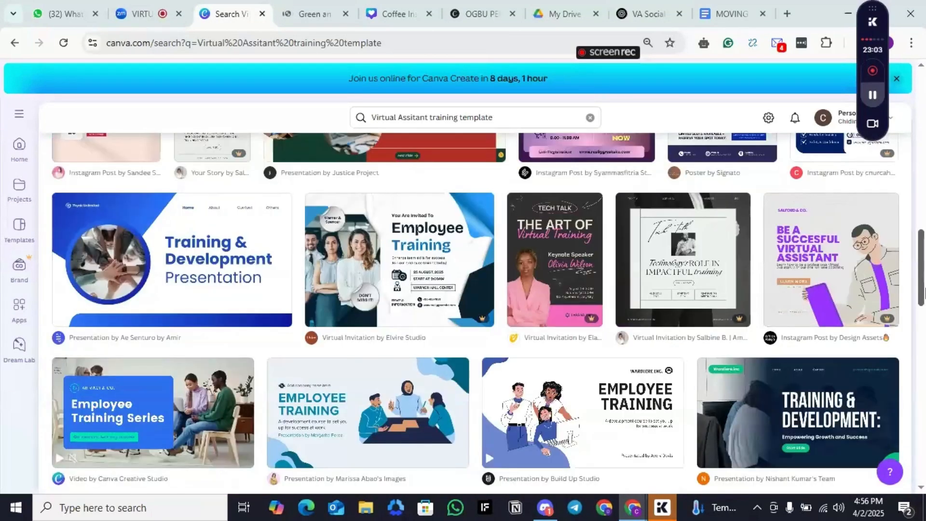
click(307, 10)
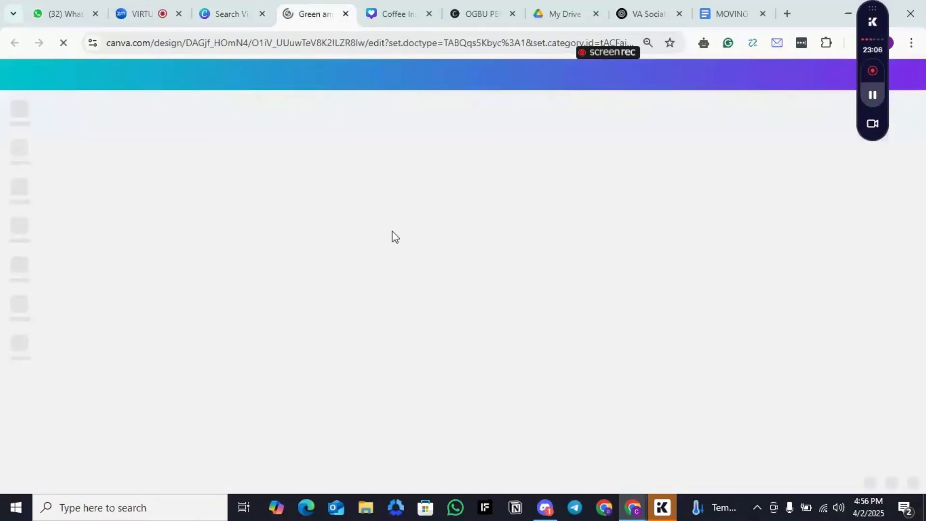
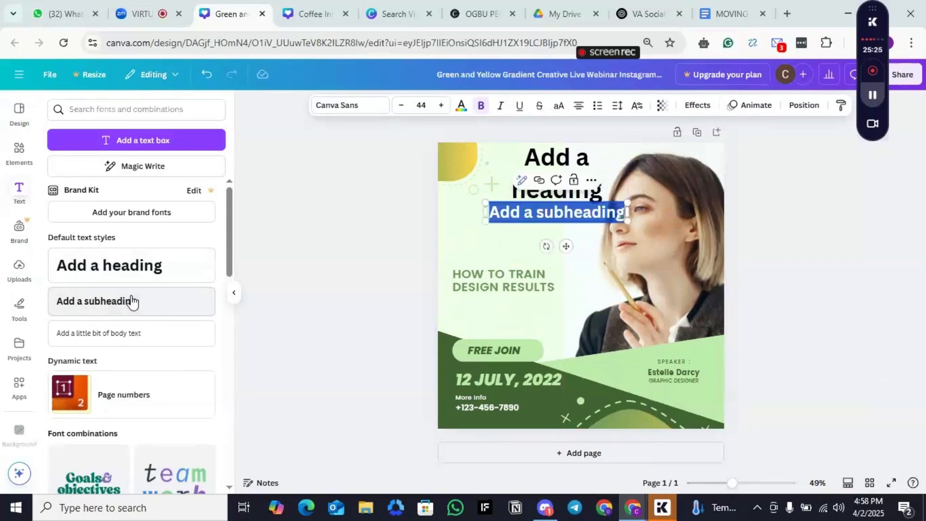
Step: Delete the "Add a heading" text box from the webinar design
click(576, 193)
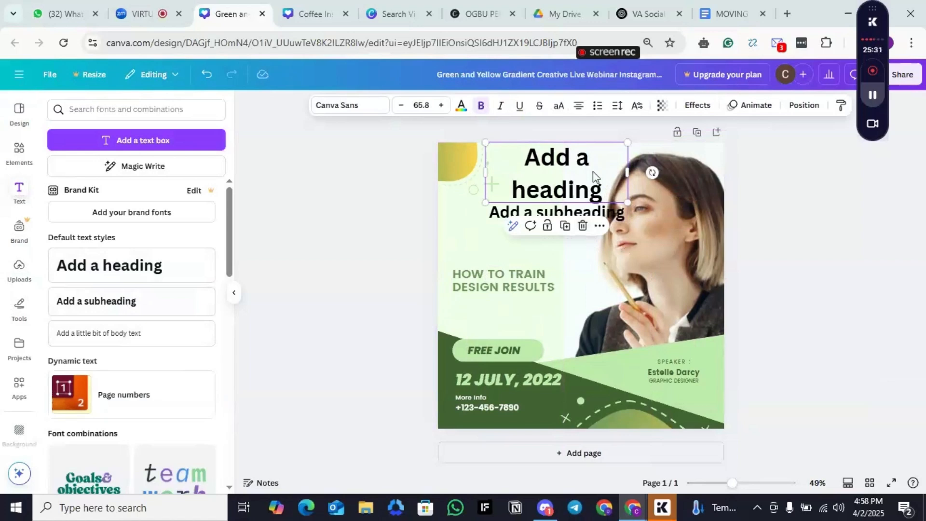
click(582, 226)
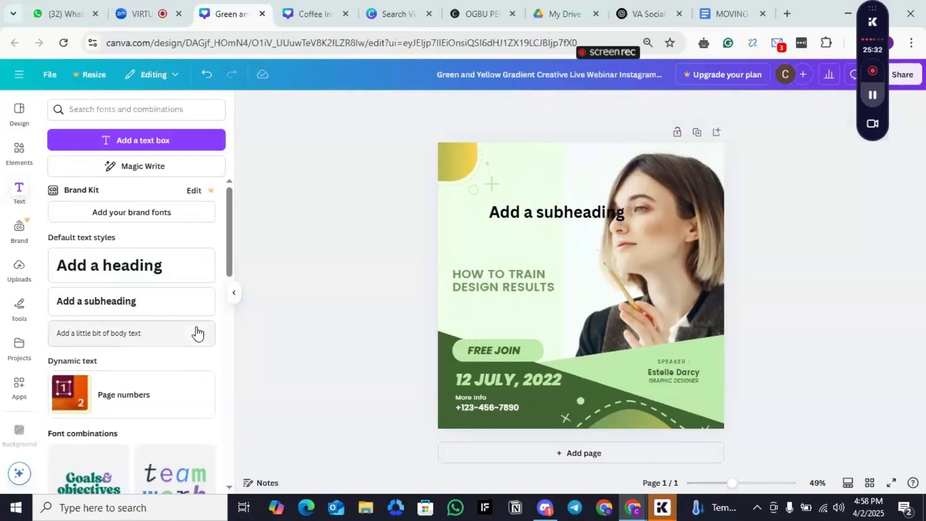
Step: Add a body text box to the design and delete it again
click(125, 333)
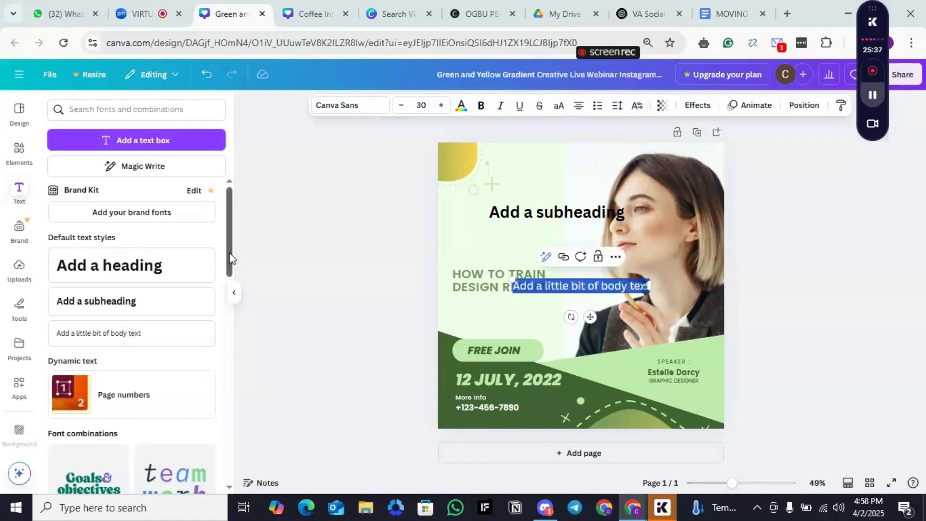
mouse_move(230, 258)
mouse_down()
mouse_move(233, 285)
mouse_move(234, 254)
mouse_up()
click(332, 329)
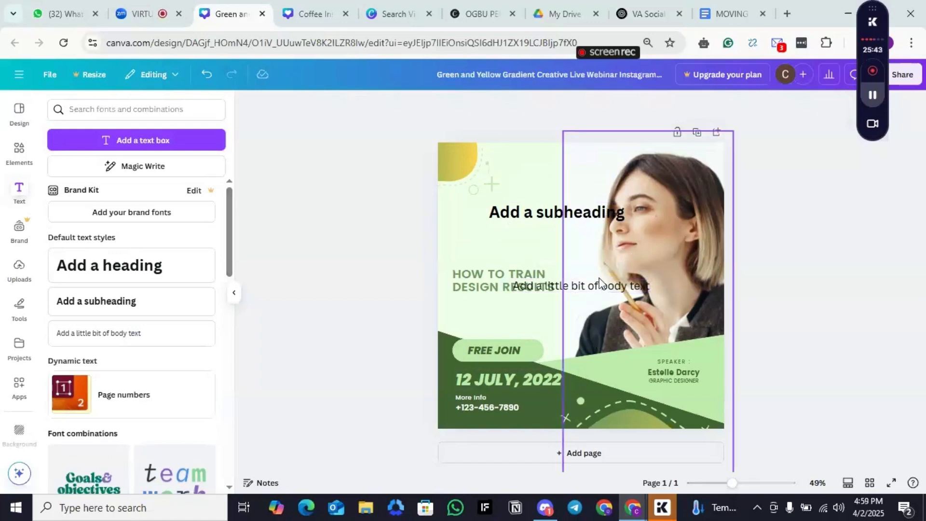
click(598, 290)
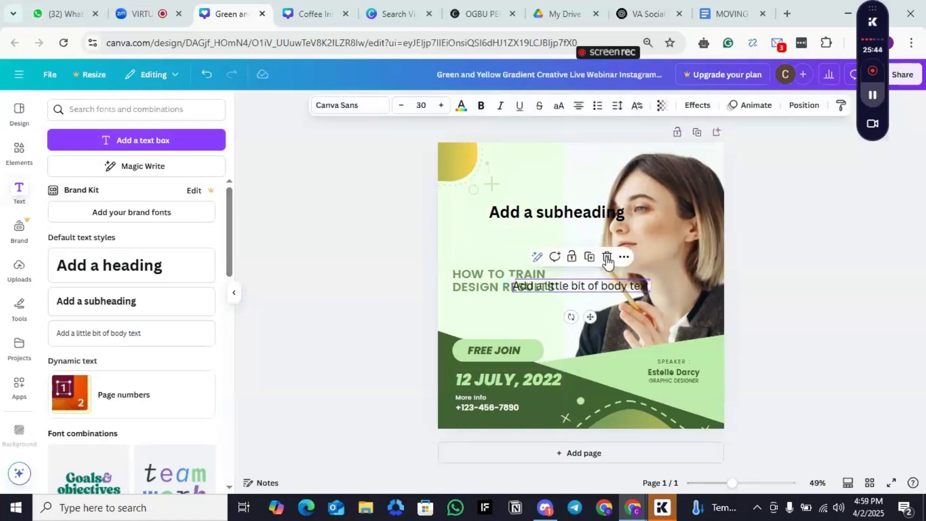
click(607, 258)
Step: Move the "Add a subheading" text up to the top edge of the design and delete it
click(572, 216)
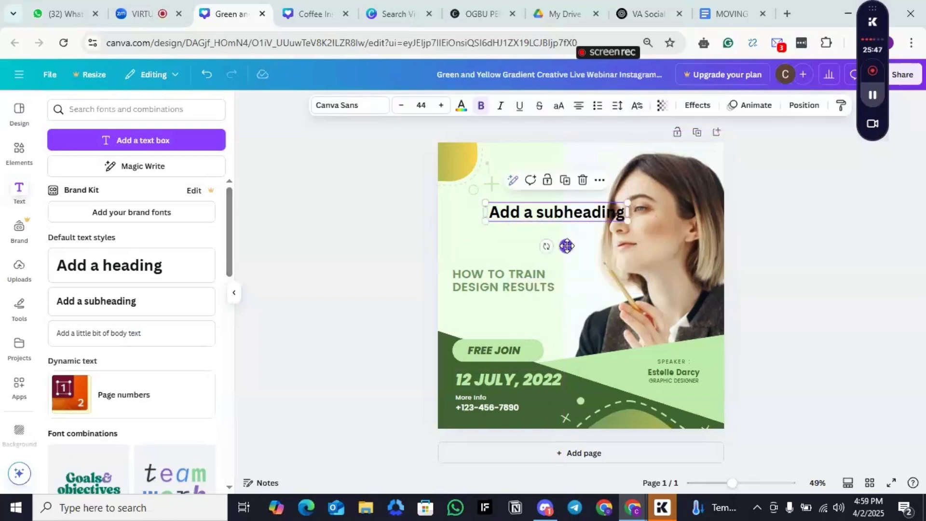
drag(567, 246, 574, 197)
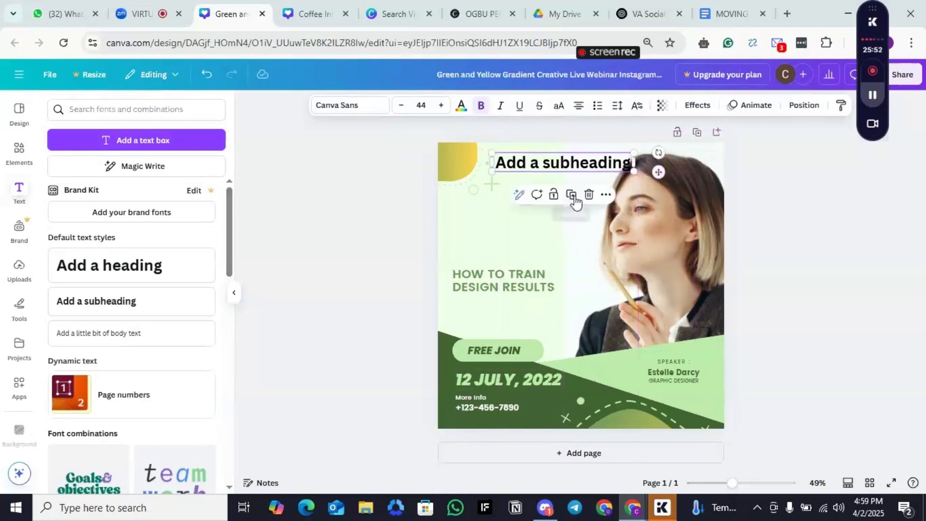
click(580, 284)
click(578, 163)
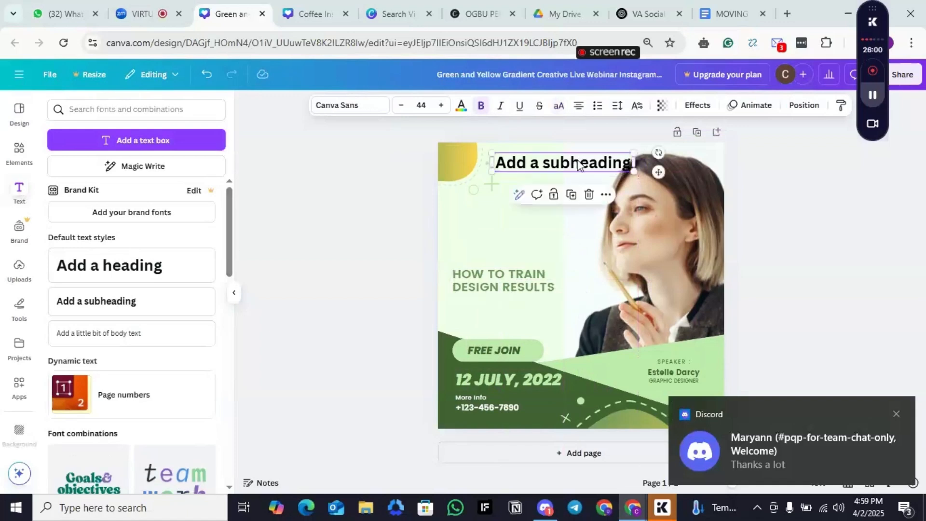
key(Delete)
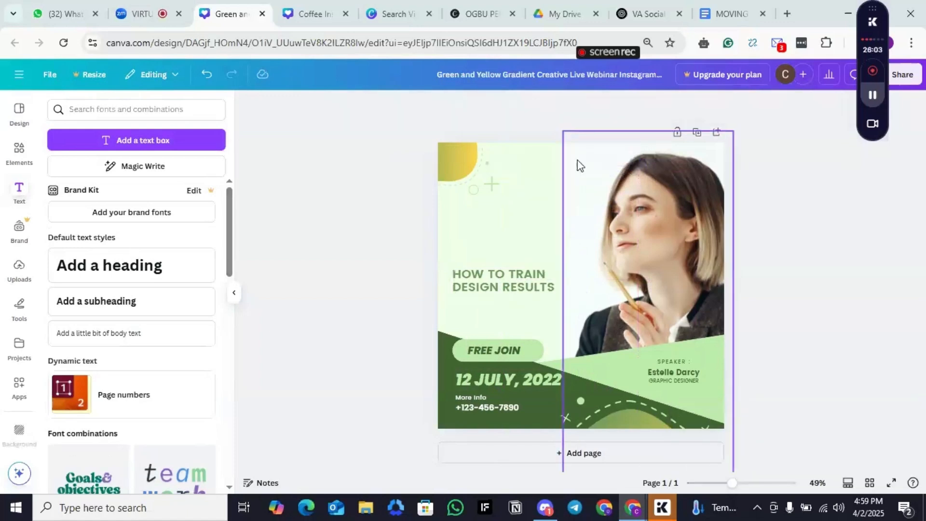
Step: Add a subheading reading "TECH TALK" and place it at the top centre of the design
click(557, 178)
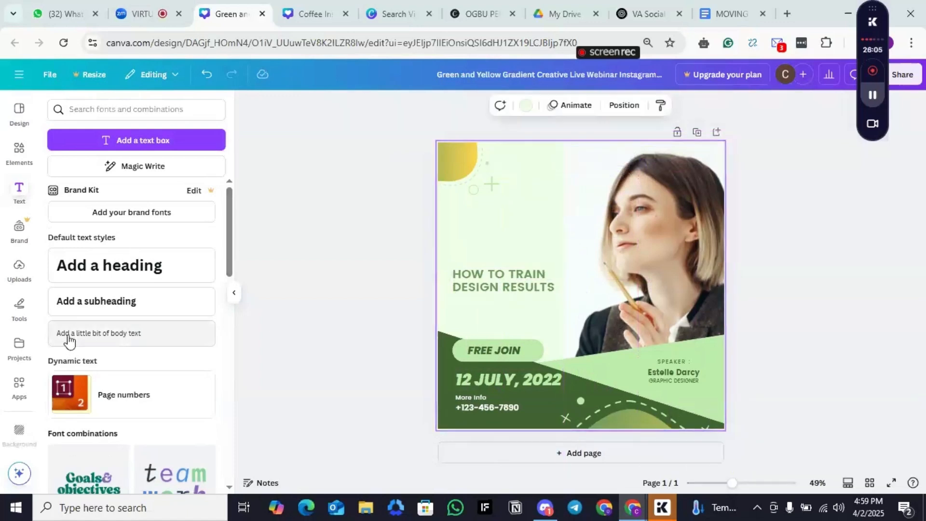
click(87, 316)
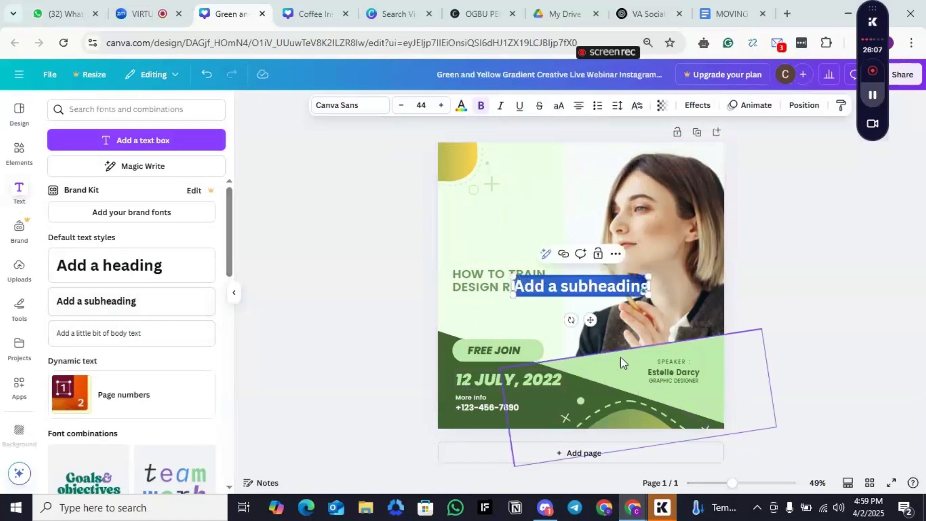
text(TECH TALK)
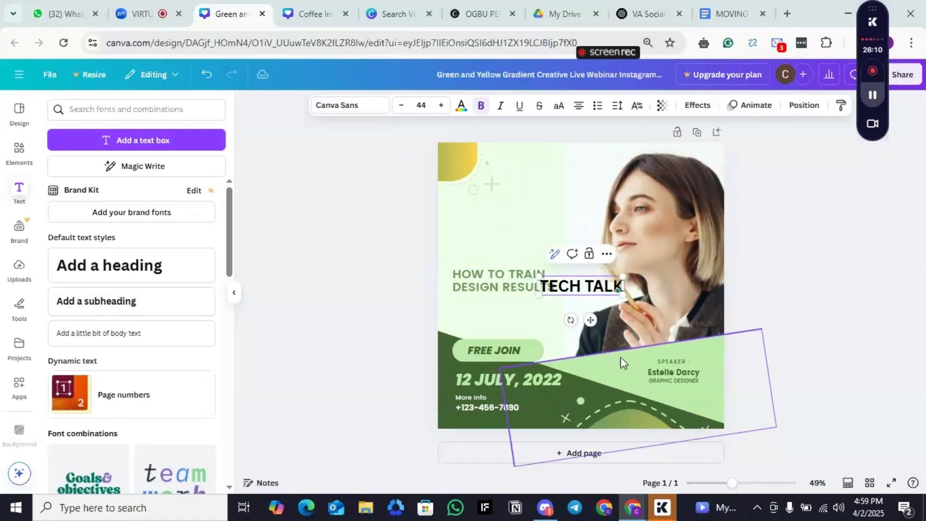
drag(590, 320, 582, 195)
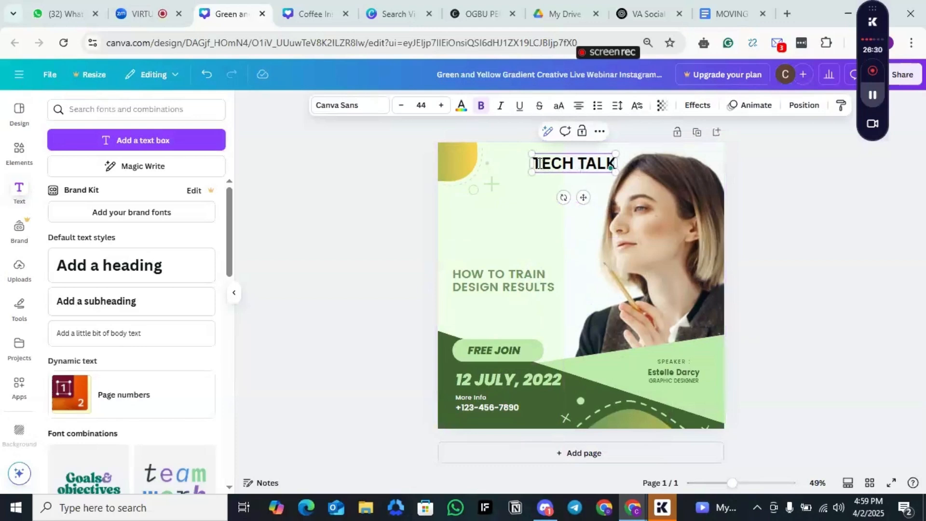
Step: Open the text color options for the "TECH TALK" text and start editing the Brand Kit palette
drag(539, 163, 615, 164)
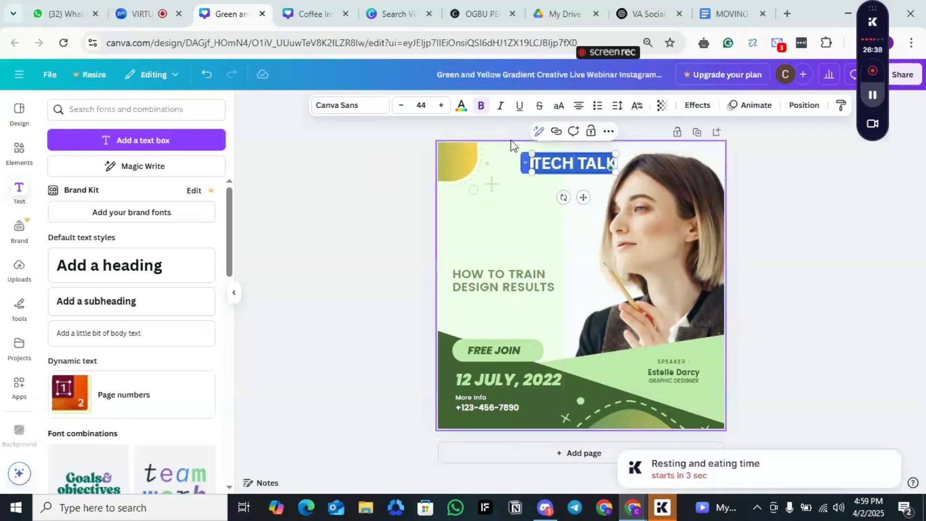
click(461, 110)
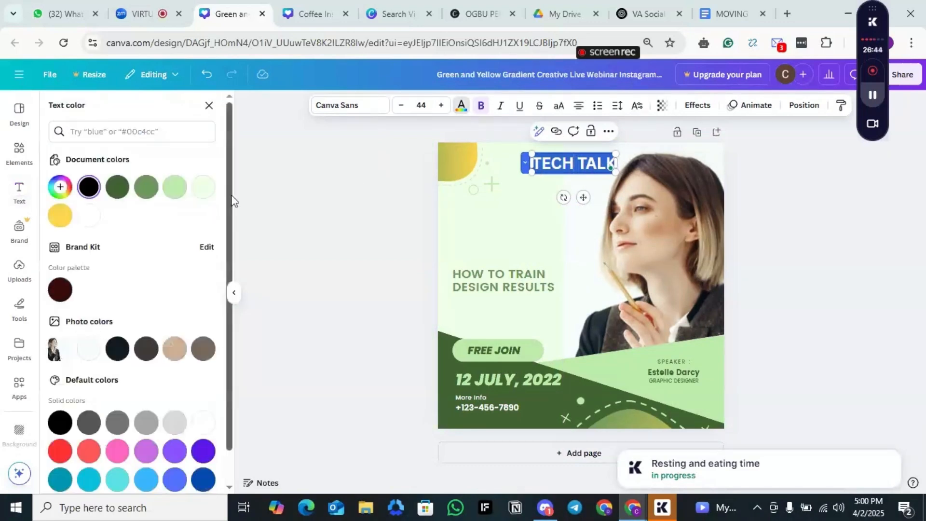
mouse_move(228, 202)
mouse_down()
mouse_move(224, 273)
mouse_move(227, 208)
mouse_up()
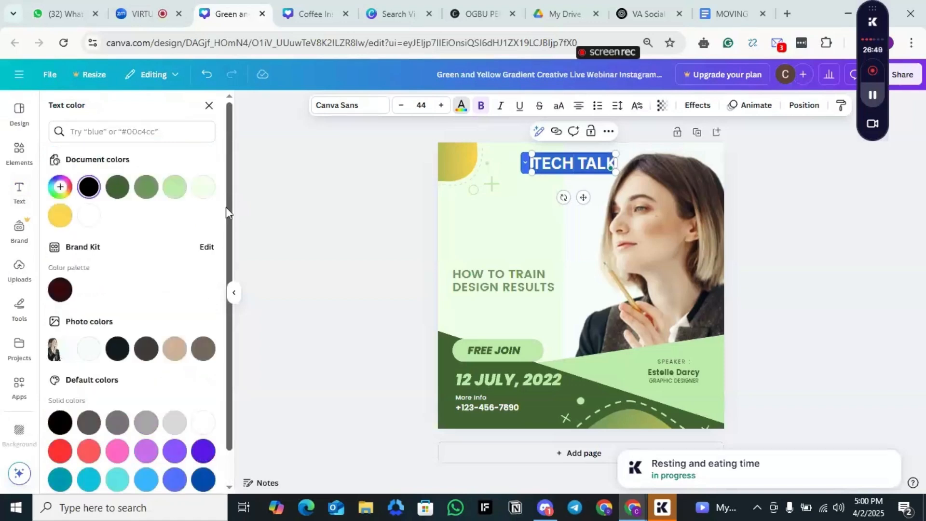
click(210, 247)
drag(228, 235, 239, 252)
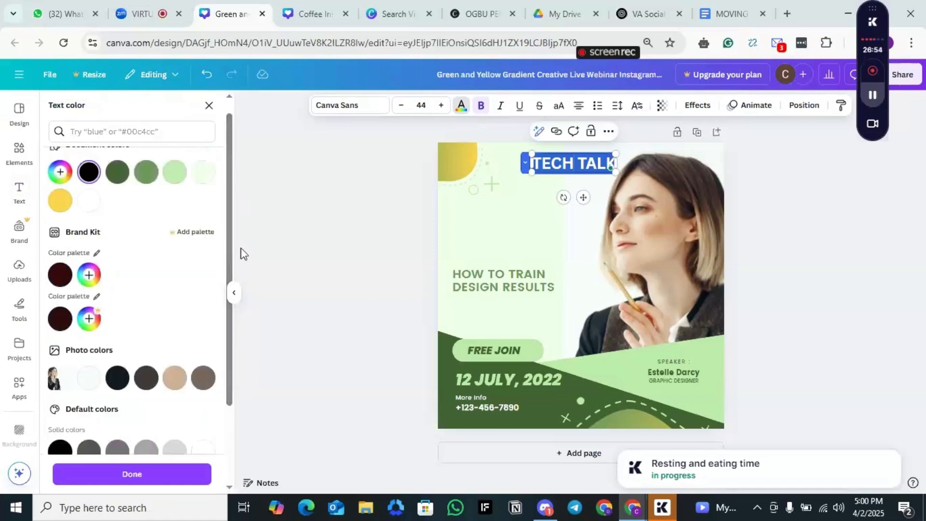
Step: Try custom text colors #410B0B and #3E4BC3 on "TECH TALK" and settle on dark magenta #661034
click(62, 174)
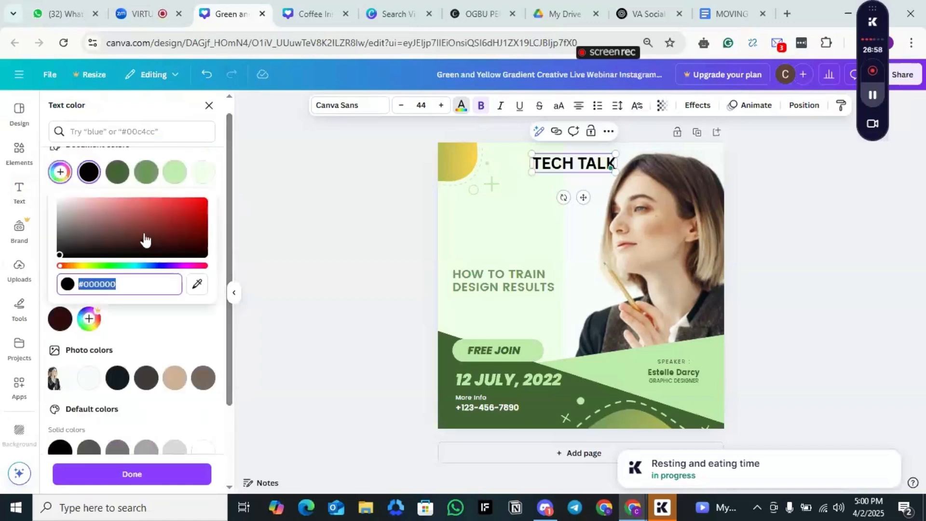
click(150, 242)
click(182, 242)
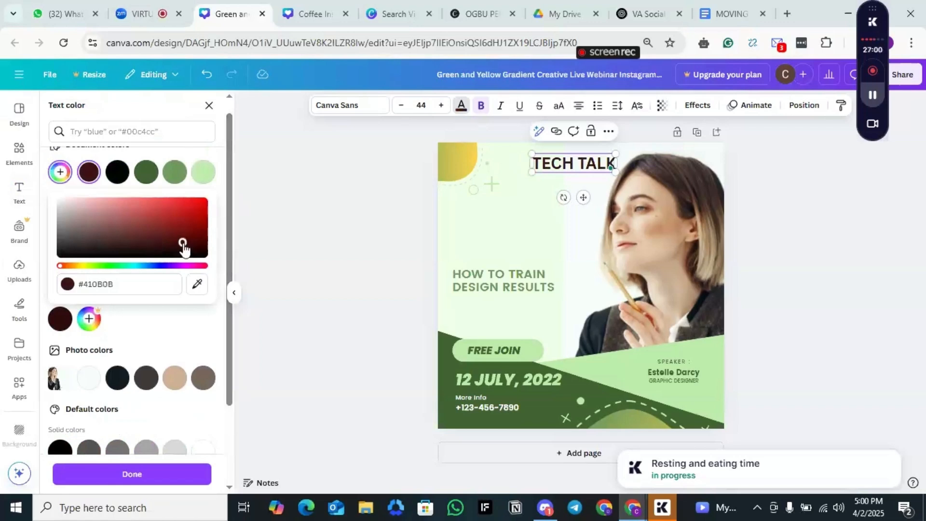
click(155, 266)
click(160, 213)
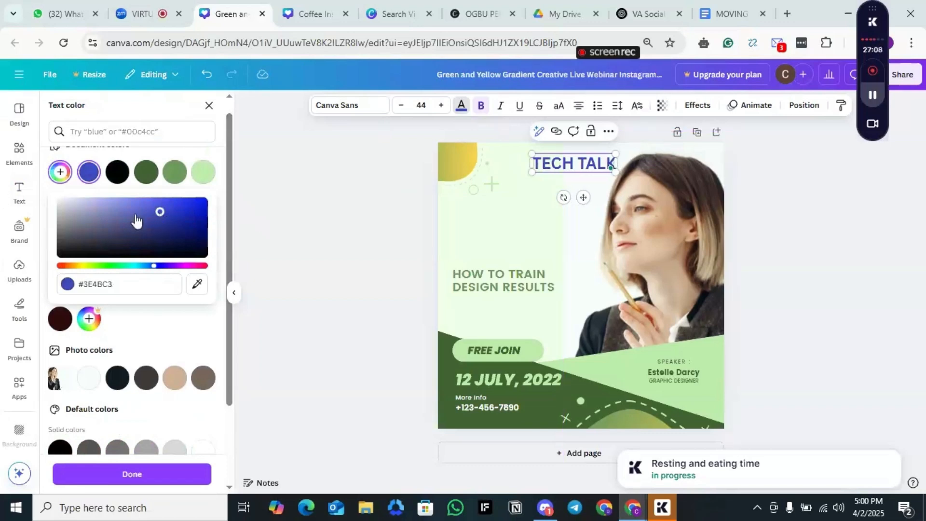
click(196, 266)
click(185, 234)
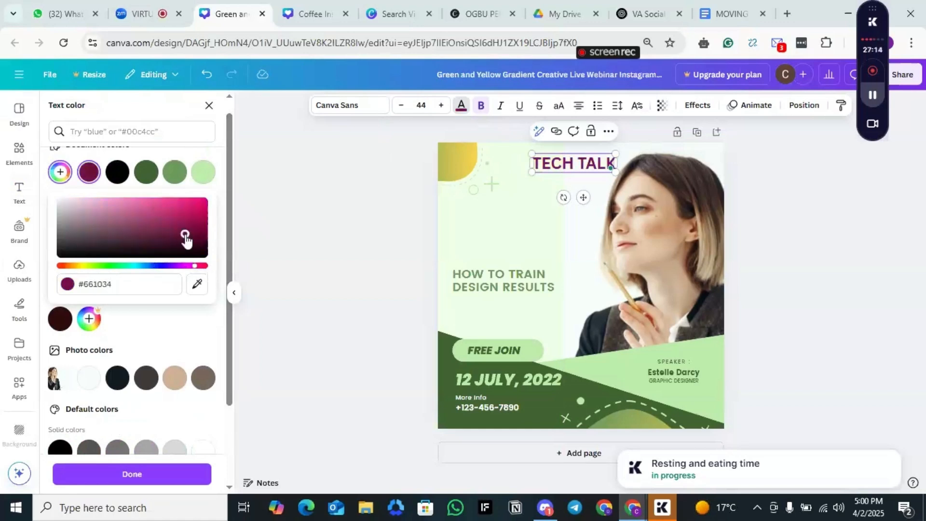
click(599, 165)
click(502, 230)
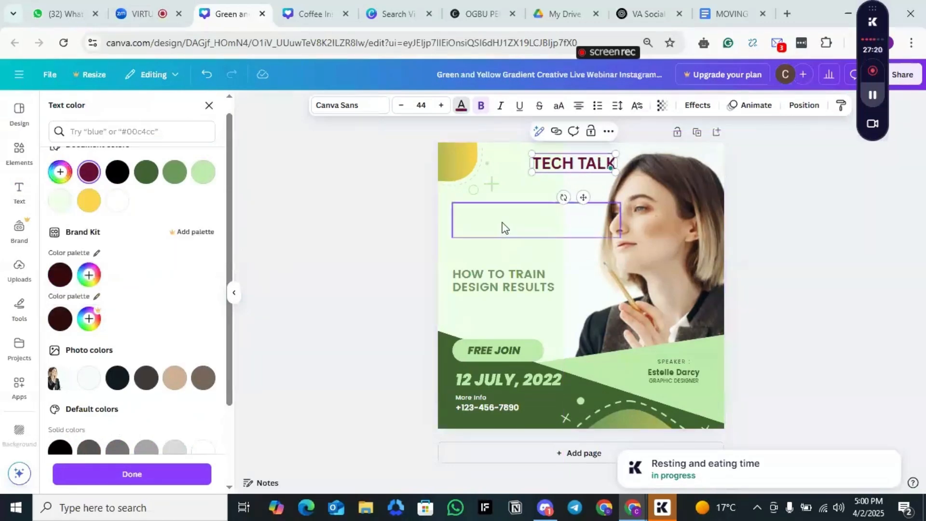
click(525, 232)
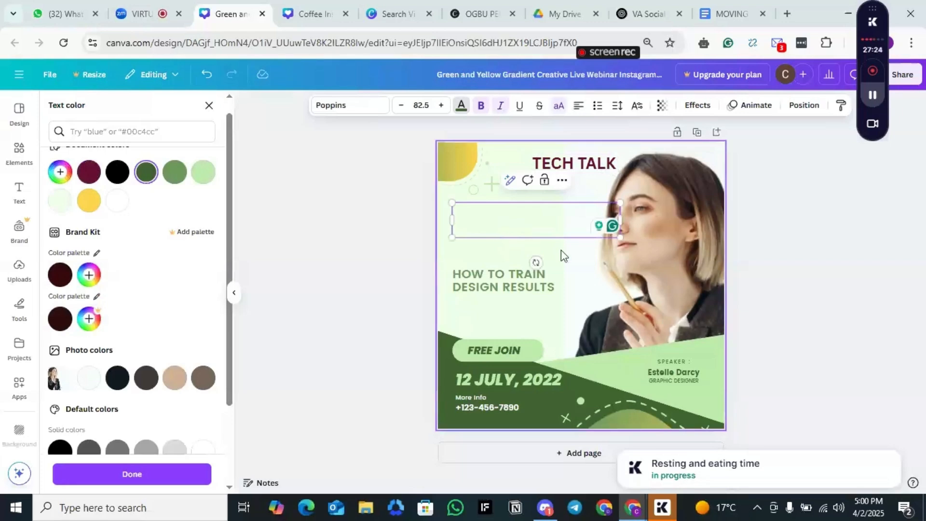
click(551, 230)
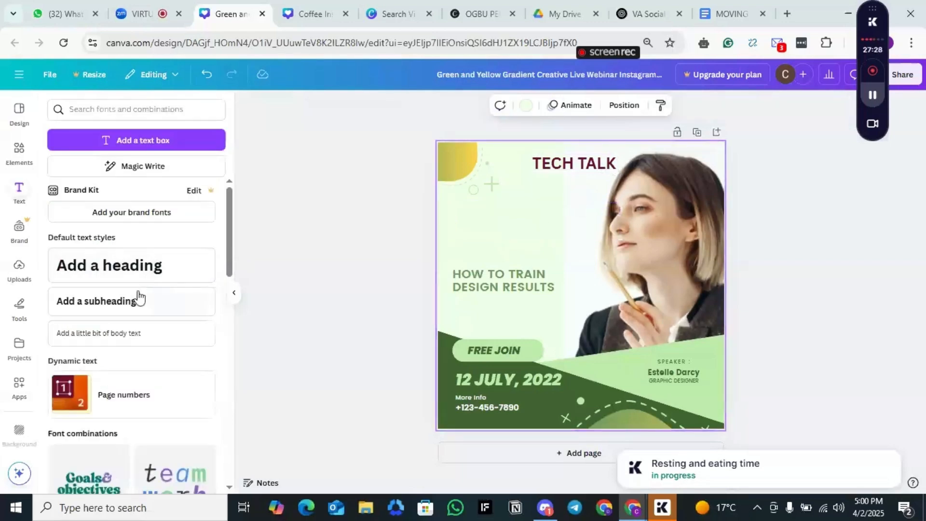
Step: Add a heading to the design reading "LIVE-WEBINAR ON ANY"
click(140, 271)
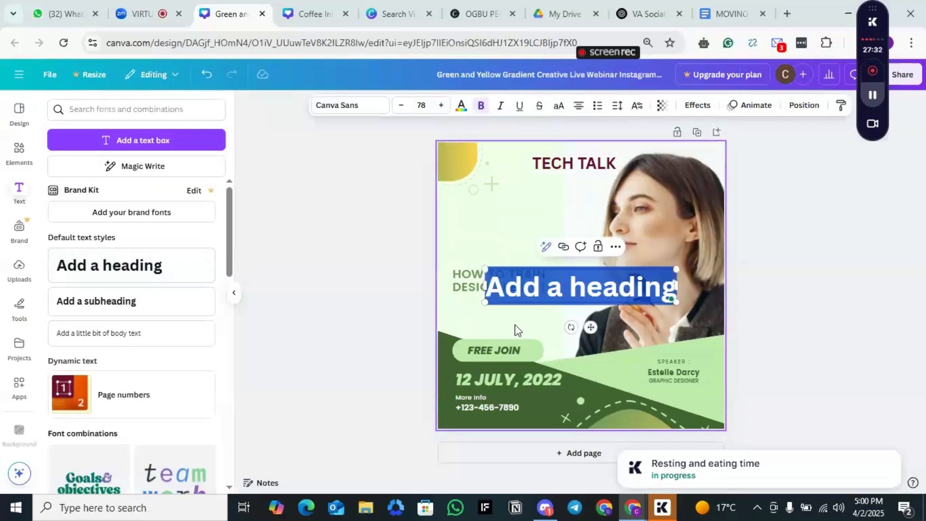
text(K)
key(BackSpace)
text(LIVE W)
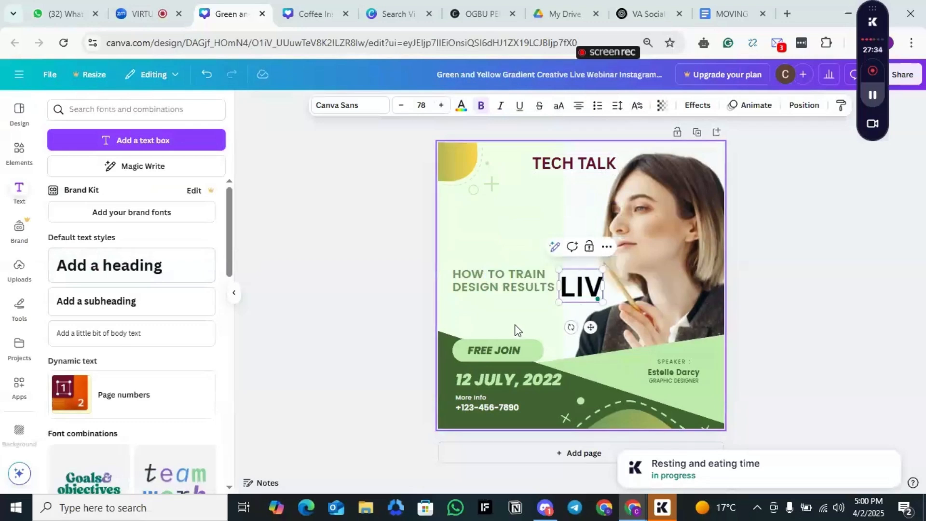
key(BackSpace)
key(BackSpace)
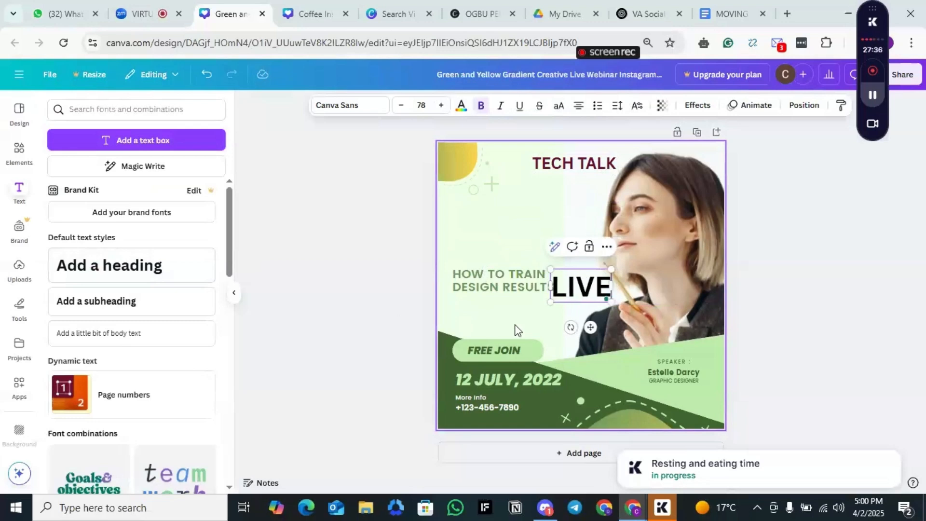
text(-WEBINA)
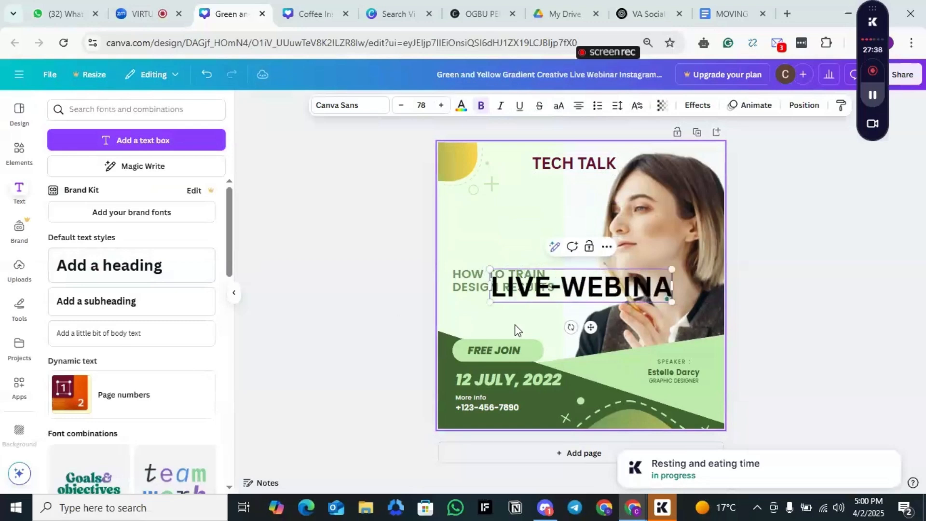
text(R ON ANY)
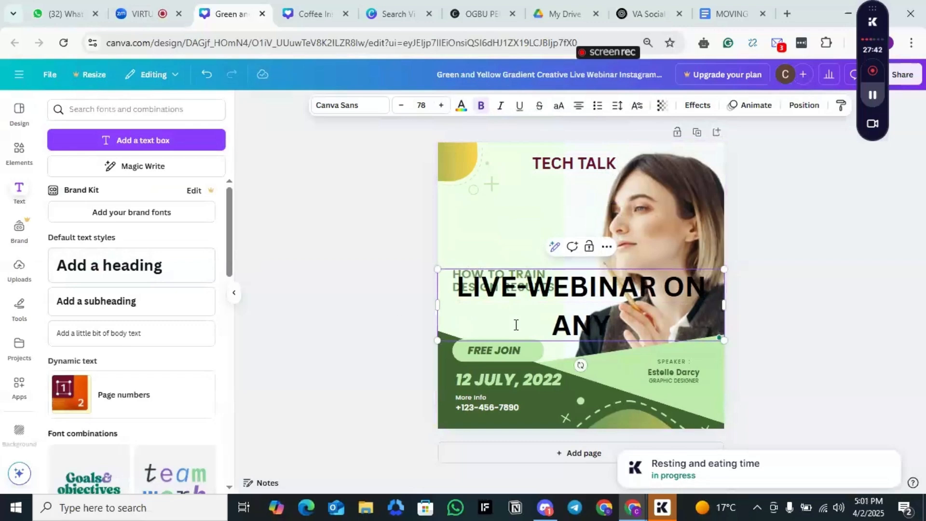
Step: Move the "LIVE-WEBINAR ON ANY" heading up to just below "TECH TALK"
click(525, 229)
click(582, 296)
drag(591, 324, 602, 248)
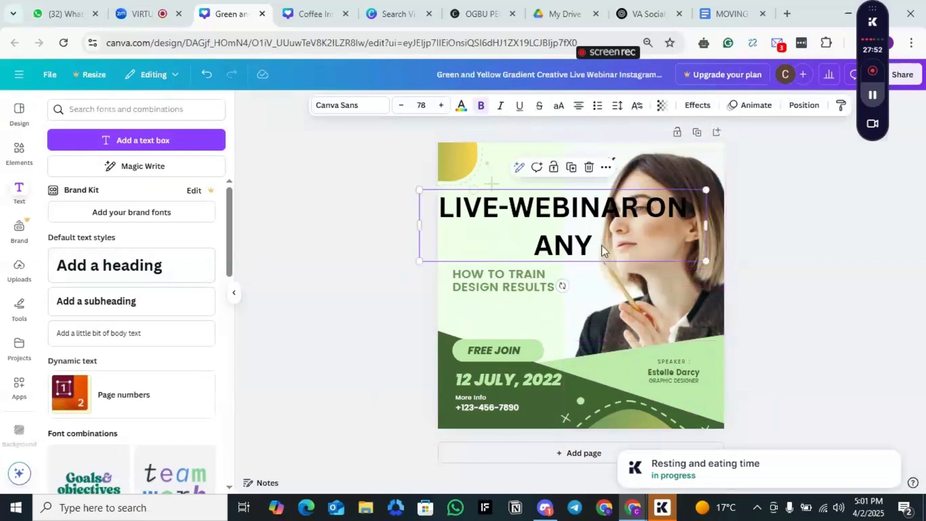
Step: Replace "ANY" in the heading so that it reads "LIVE-WEBINAR ON EVERYTHING TECH"
double_click(593, 245)
click(591, 245)
click(613, 246)
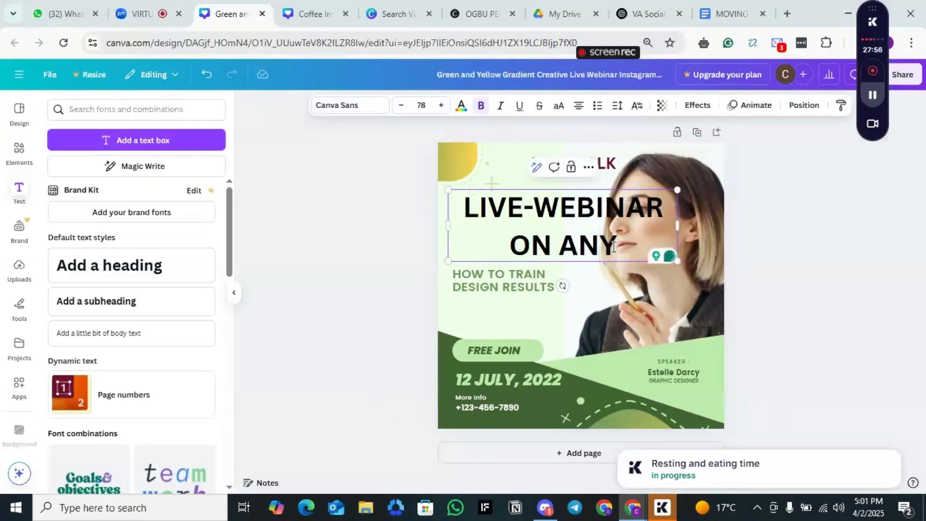
key(BackSpace)
key(BackSpace)
key(BackSpace)
text(EV)
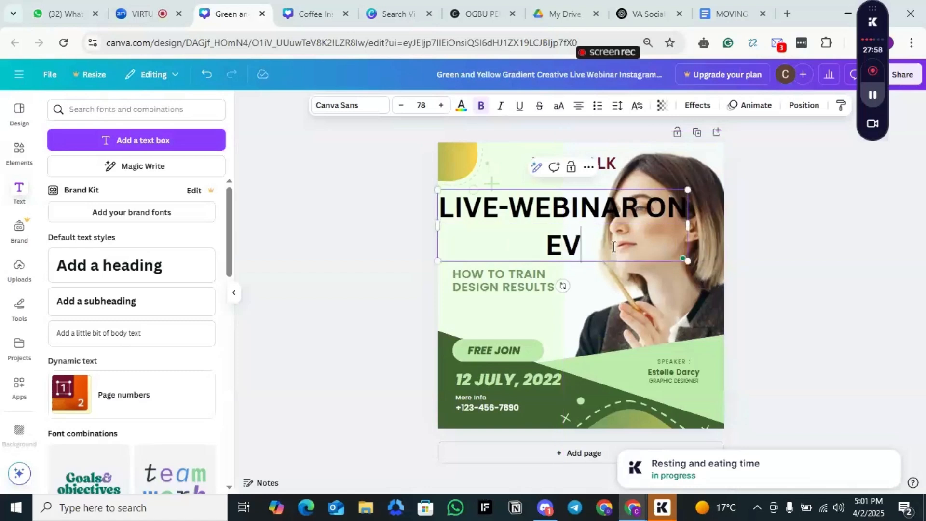
text(ERYTHING TECH)
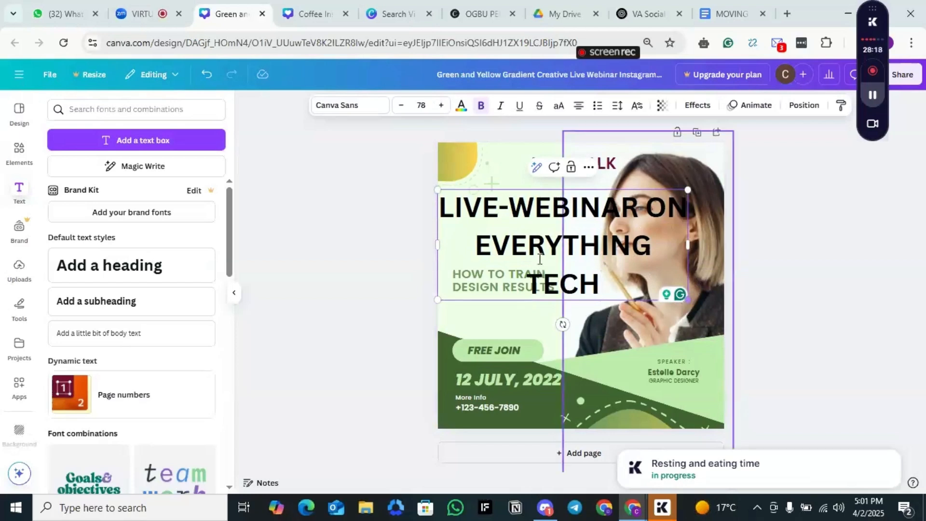
Step: Scale down the "LIVE-WEBINAR ON EVERYTHING TECH" heading to clear the text below, and set its font size to 21
drag(687, 301, 576, 237)
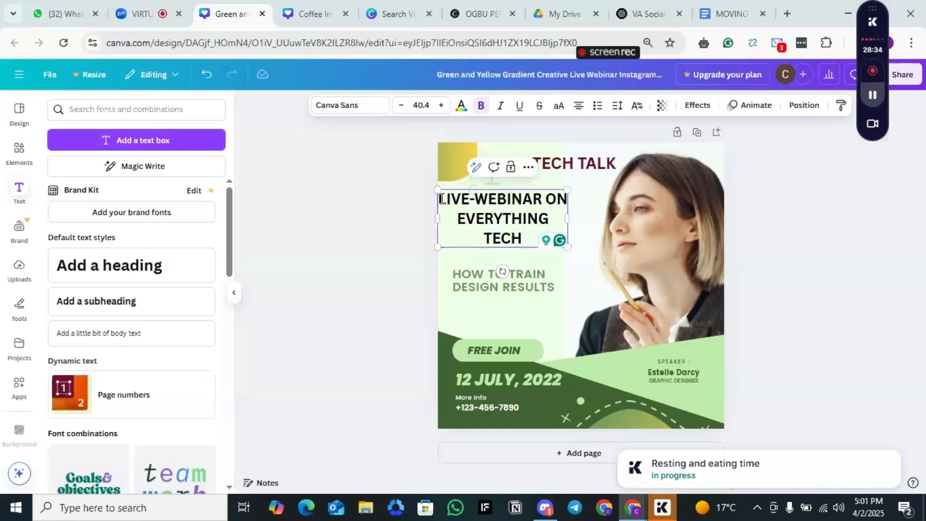
drag(441, 198, 536, 234)
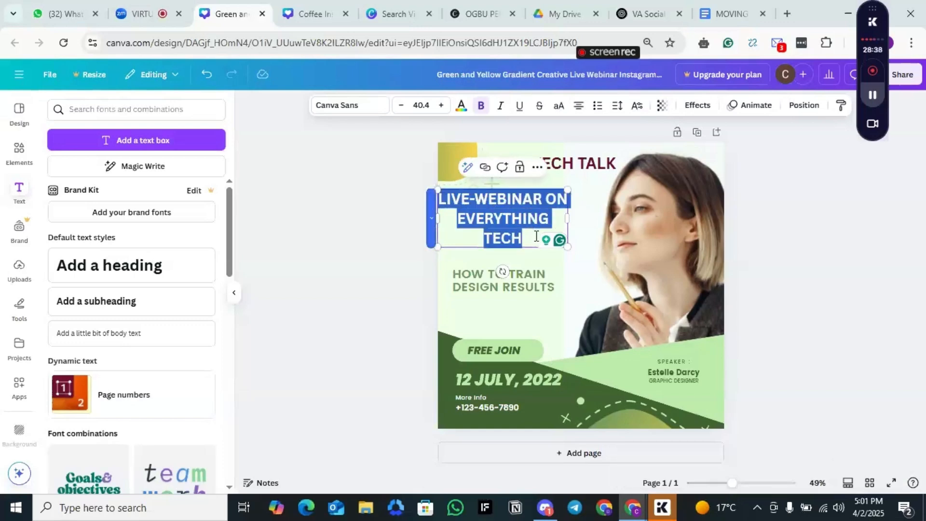
click(425, 107)
click(425, 107)
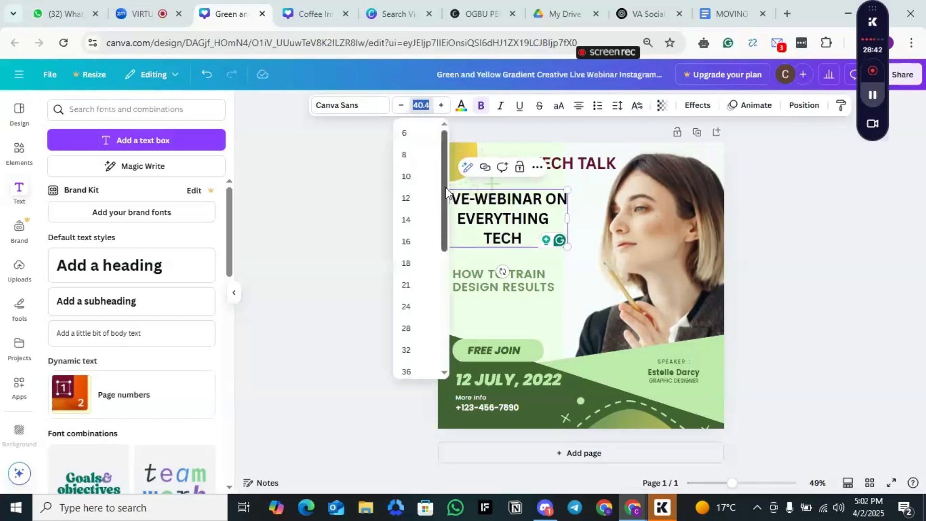
drag(444, 187, 444, 212)
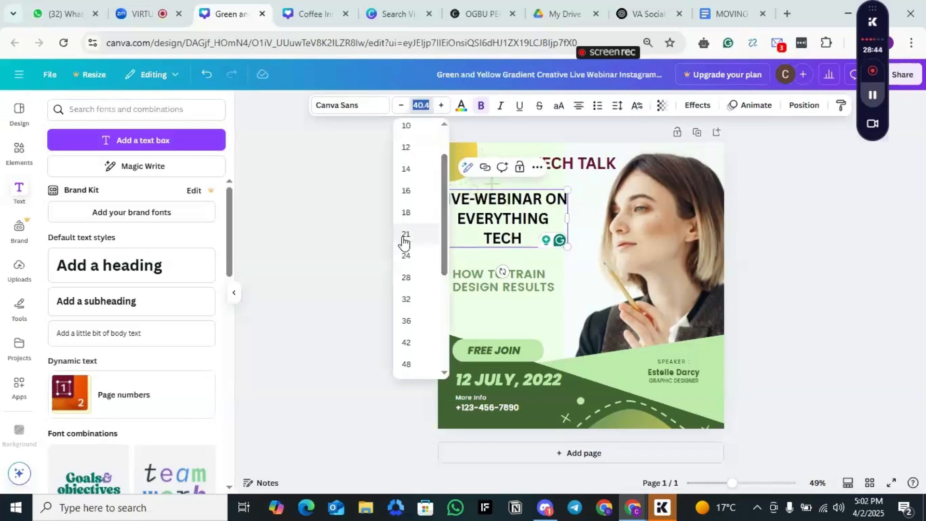
click(405, 239)
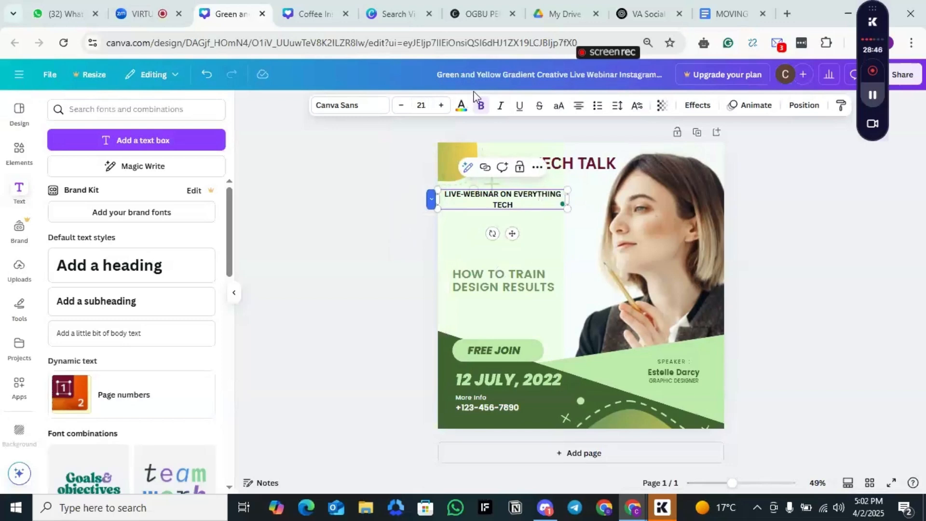
Step: Fine-tune the font size of the "LIVE-WEBINAR ON EVERYTHING TECH" heading to 25
click(440, 107)
click(440, 107)
click(440, 107)
click(440, 107)
click(440, 107)
click(439, 107)
click(439, 107)
click(440, 107)
click(439, 107)
click(401, 107)
click(401, 107)
click(401, 107)
click(401, 107)
click(401, 107)
click(401, 107)
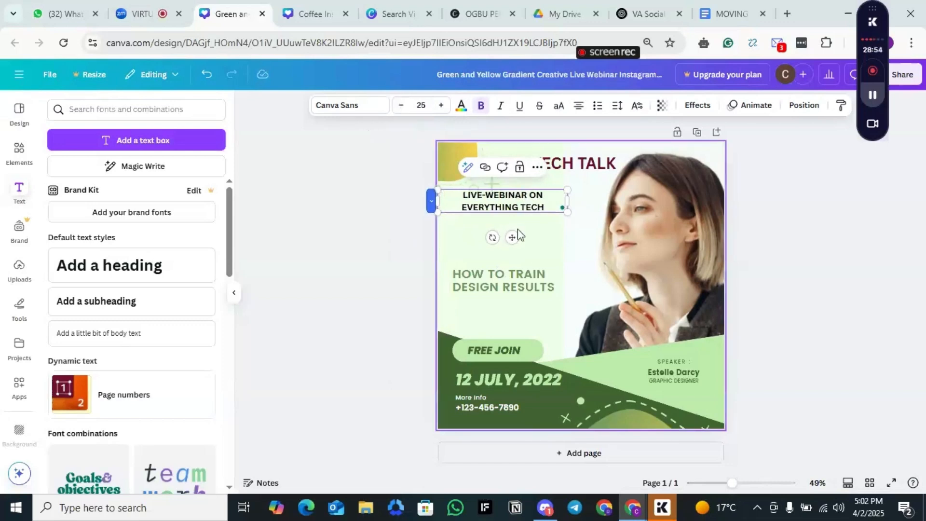
Step: Move the webinar heading slightly lower and shift the "HOW TO TRAIN DESIGN RESULTS" text up and left beneath it
drag(512, 237, 514, 253)
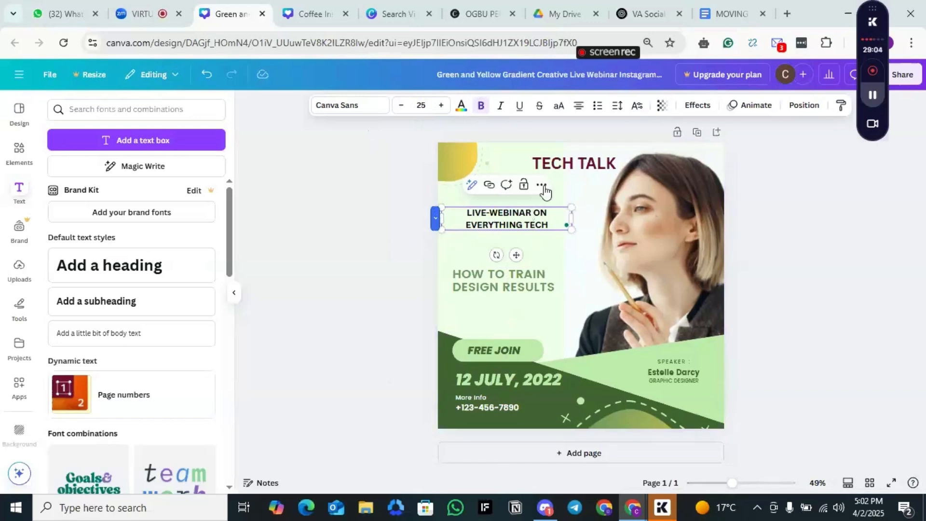
click(496, 281)
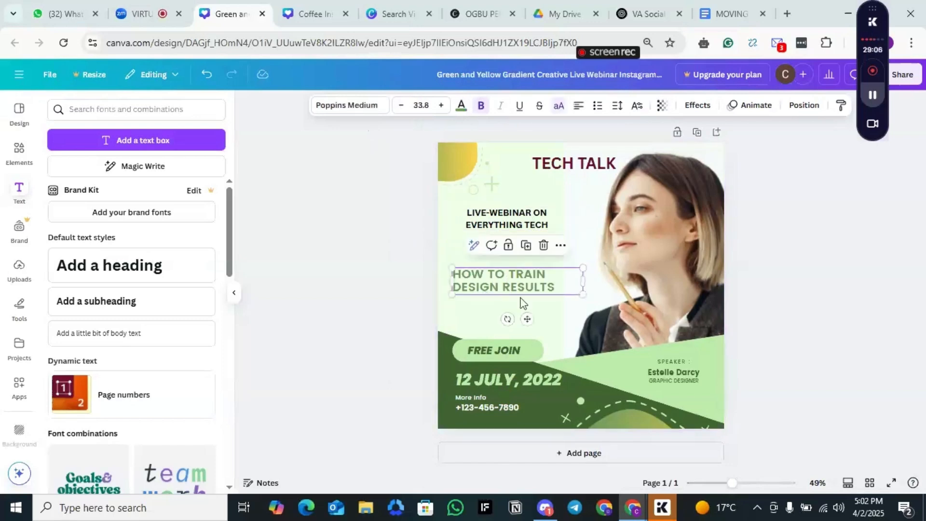
drag(523, 294, 514, 276)
Step: Shrink the "LIVE-WEBINAR ON EVERYTHING TECH" heading box within the light green area and set its font size to 24.4
click(515, 218)
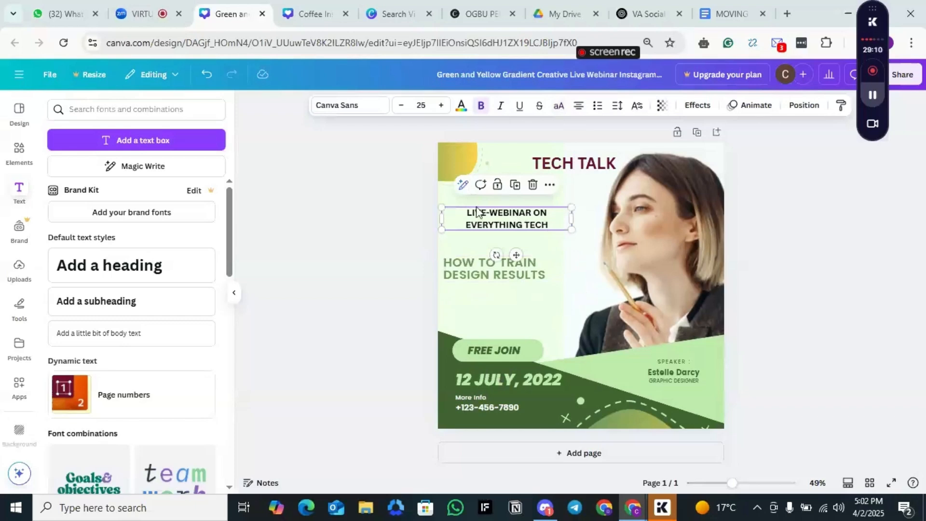
mouse_move(466, 217)
mouse_down()
mouse_move(506, 222)
mouse_move(441, 215)
mouse_move(482, 223)
mouse_move(473, 218)
mouse_up()
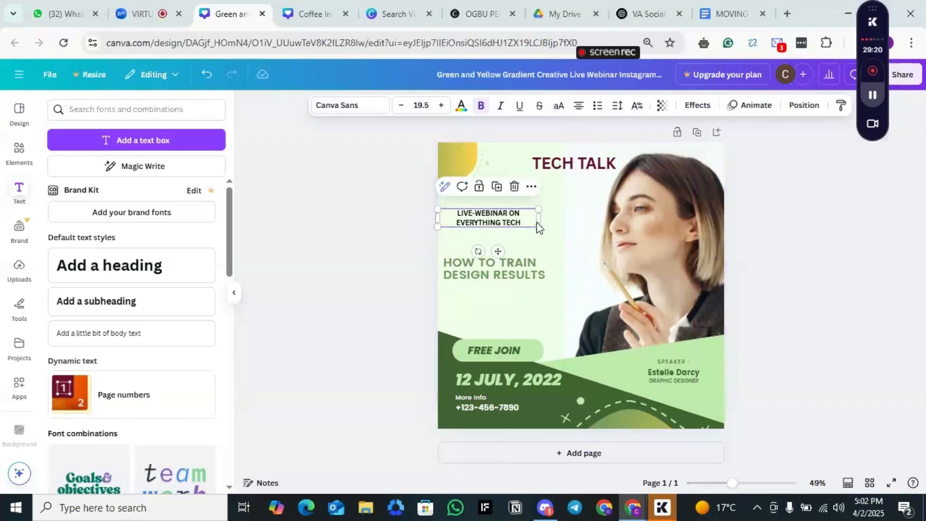
drag(537, 225, 543, 227)
click(457, 213)
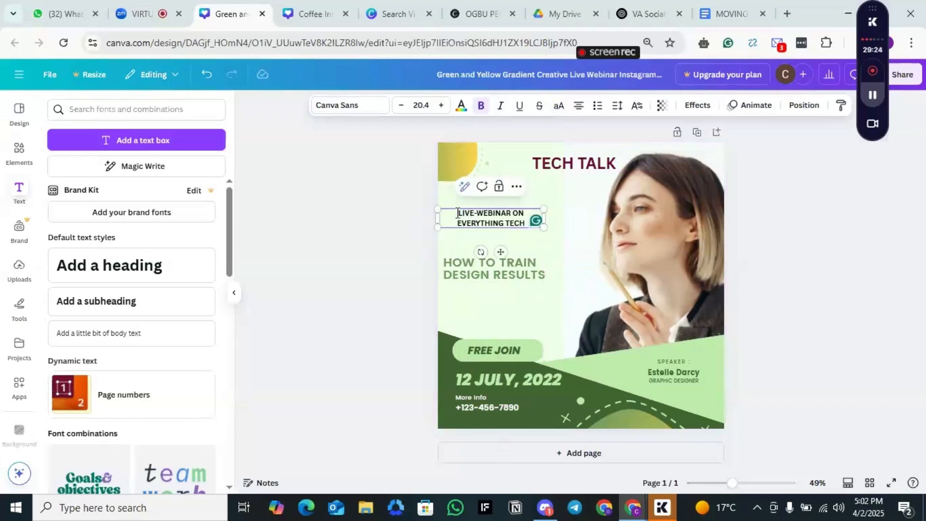
drag(457, 213, 532, 222)
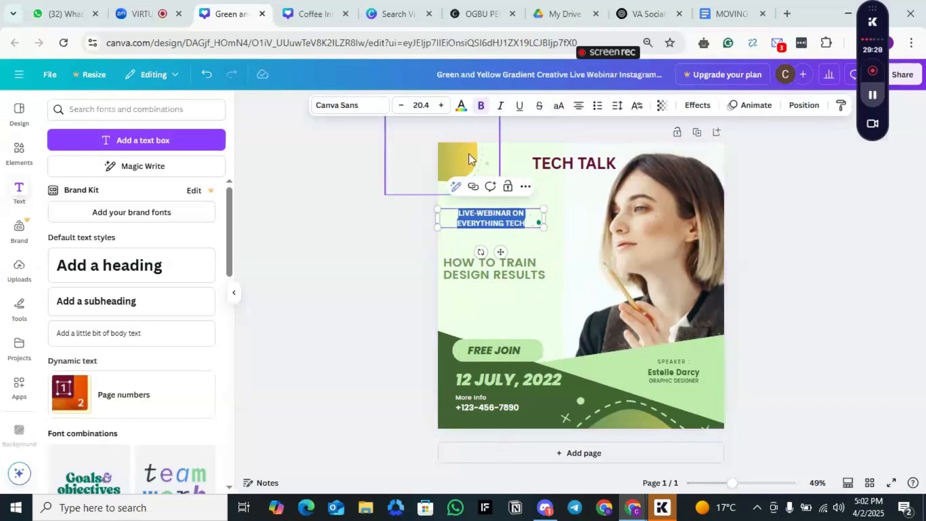
click(441, 105)
click(441, 105)
click(441, 105)
click(441, 105)
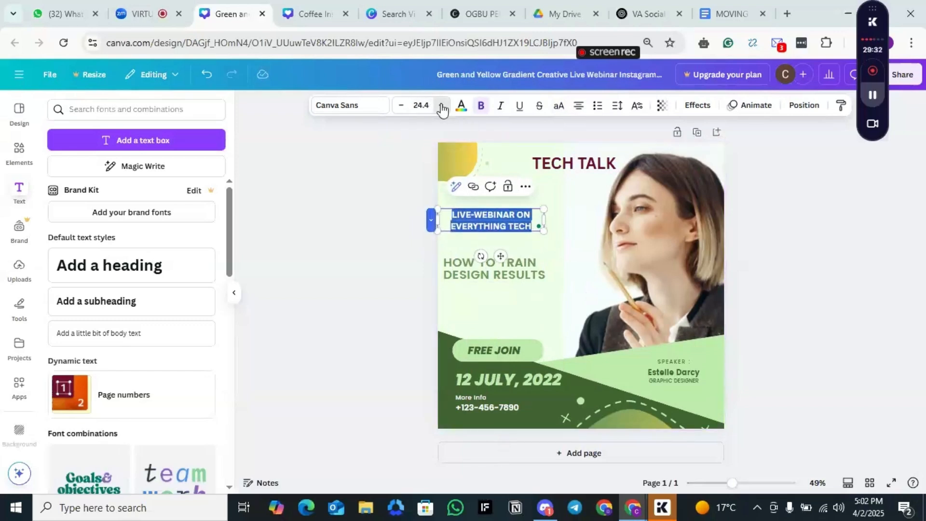
Step: Nudge "HOW TO TRAIN DESIGN RESULTS" upward and replace its text with "LET'S TALKS ABOUT ALL YOU NEED TO KNOW ABOUT"
click(529, 280)
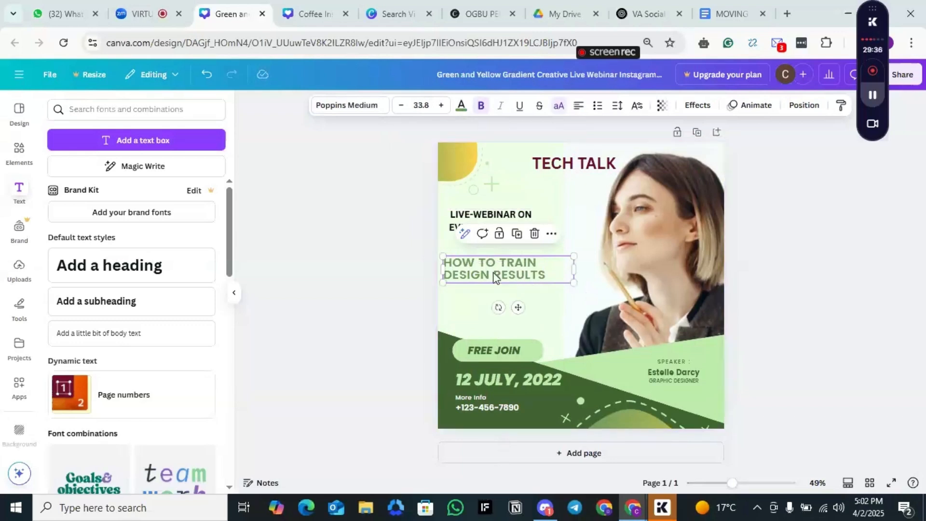
drag(494, 274, 495, 269)
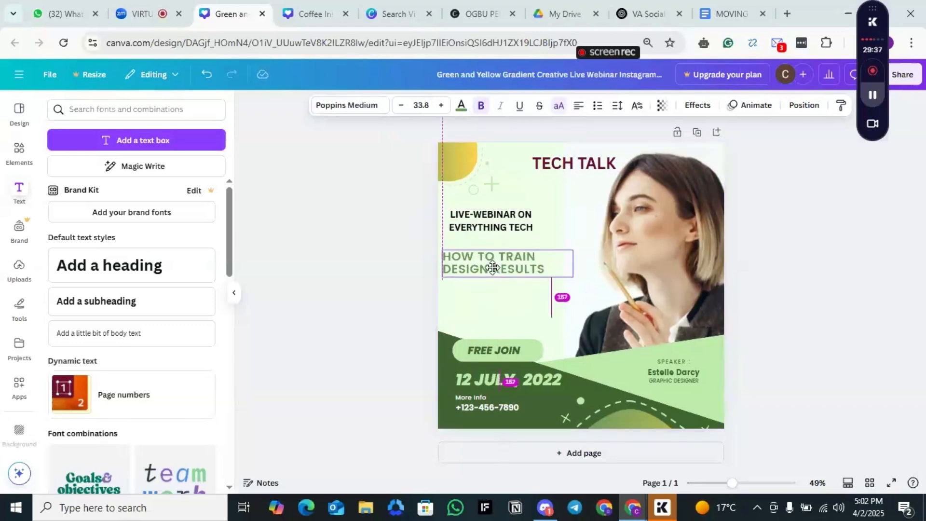
double_click(532, 266)
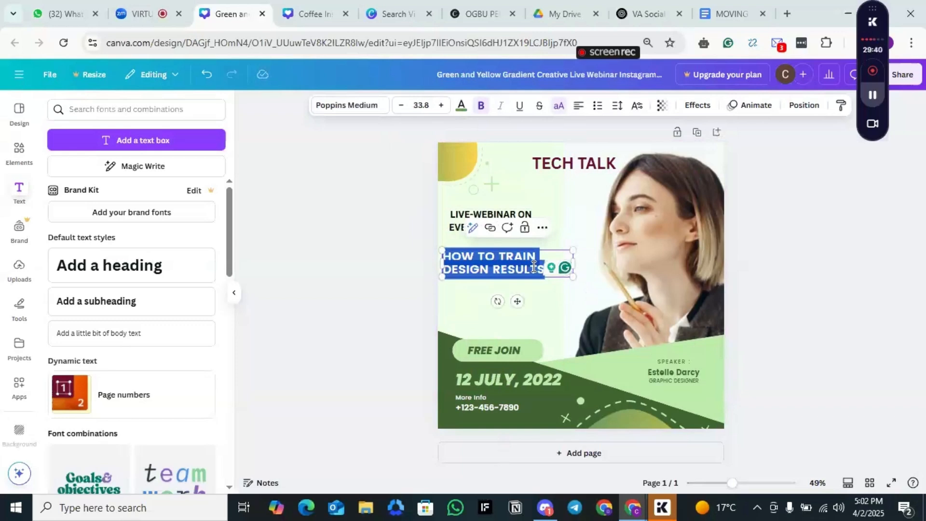
key(BackSpace)
text(LET)
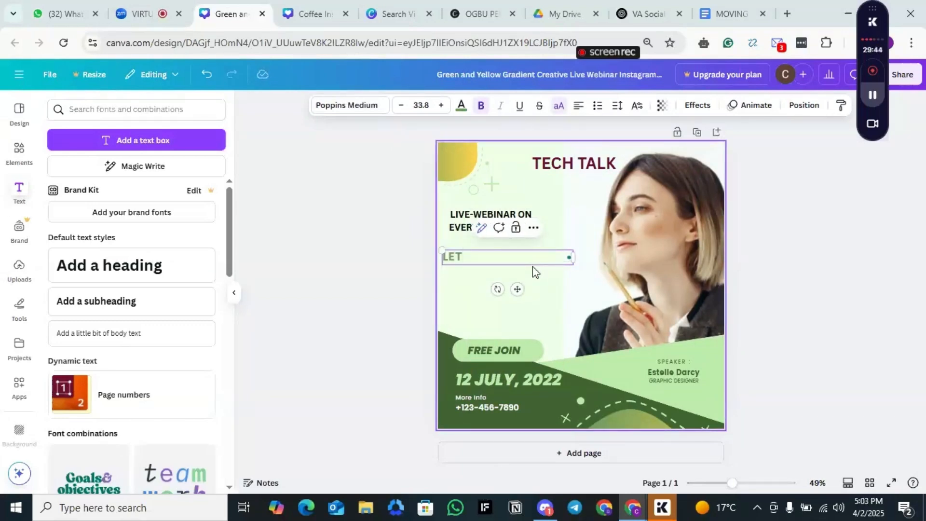
text(")
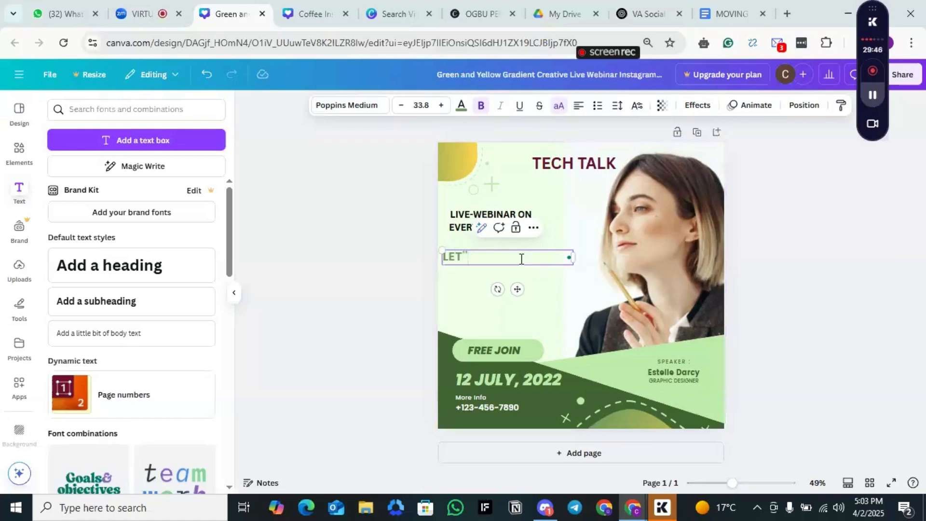
text(S TALK AB)
key(BackSpace)
key(BackSpace)
key(BackSpace)
key(BackSpace)
text(ET'S)
text('S TALK)
text(S ABOUT ALL YOU)
text( NEED A)
key(BackSpace)
text(TO KNOW ABOUT)
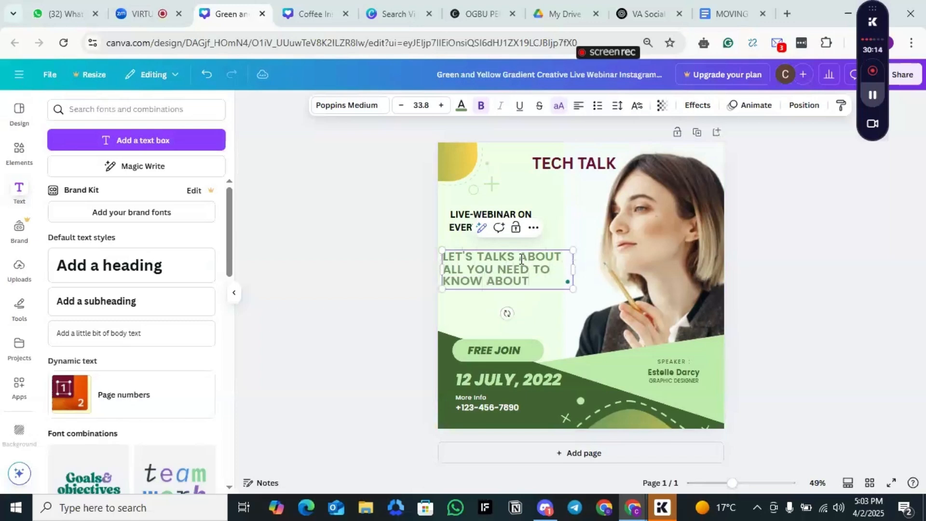
text( BEING A VA)
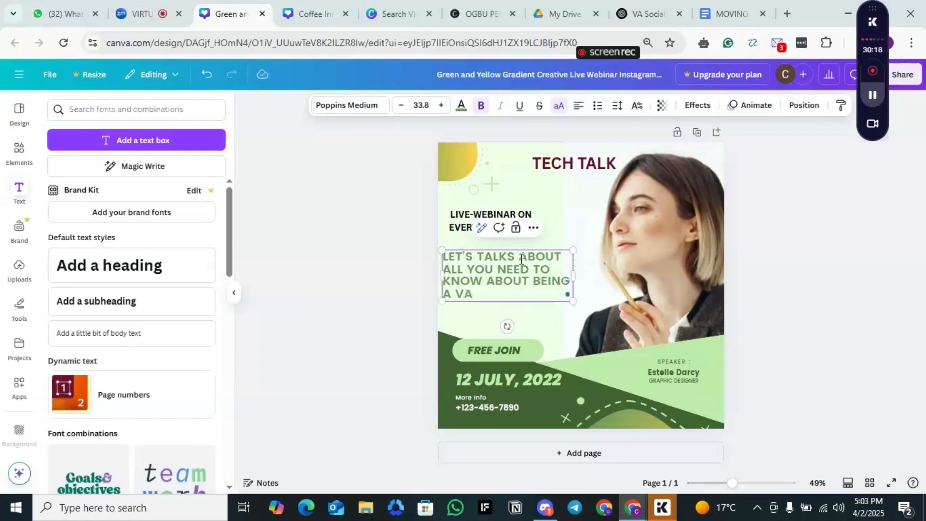
Step: Complete the green paragraph by adding "BEING A VIRTUAL ASSISTANT" at its end
key(BackSpace)
text(IRTUAL ASSIS)
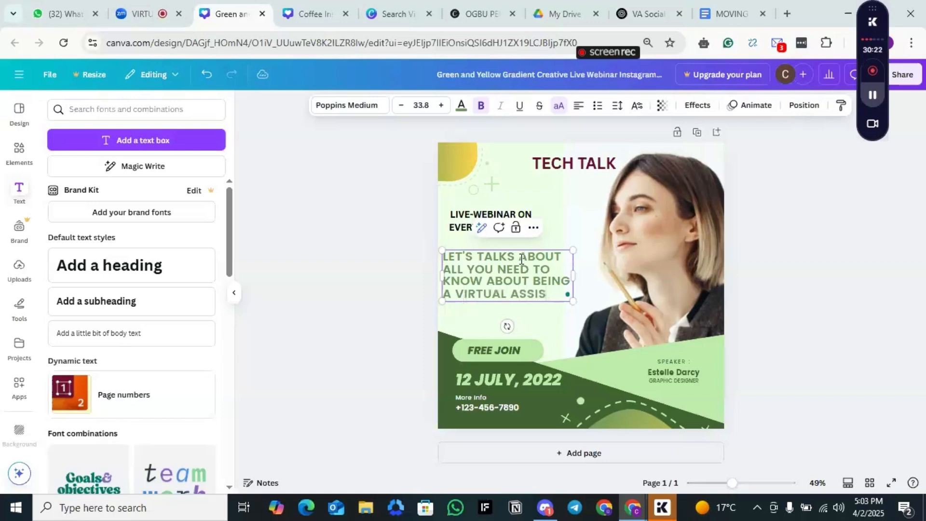
text(TANT)
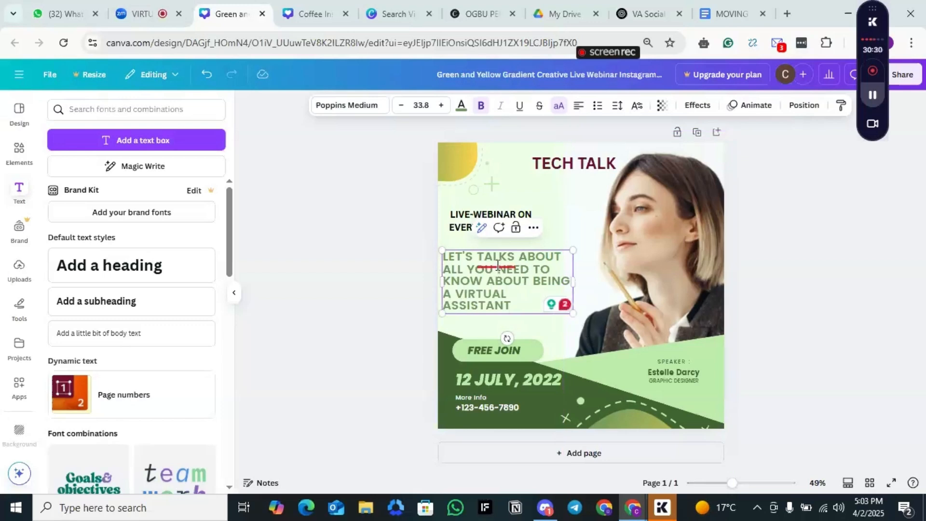
Step: Correct "TALKS" to "TALK", widen the paragraph's text box, and accept the suggested spelling "VIRTUAL ASSISTANT"
mouse_move(499, 267)
click(489, 293)
drag(576, 283, 596, 278)
mouse_move(562, 289)
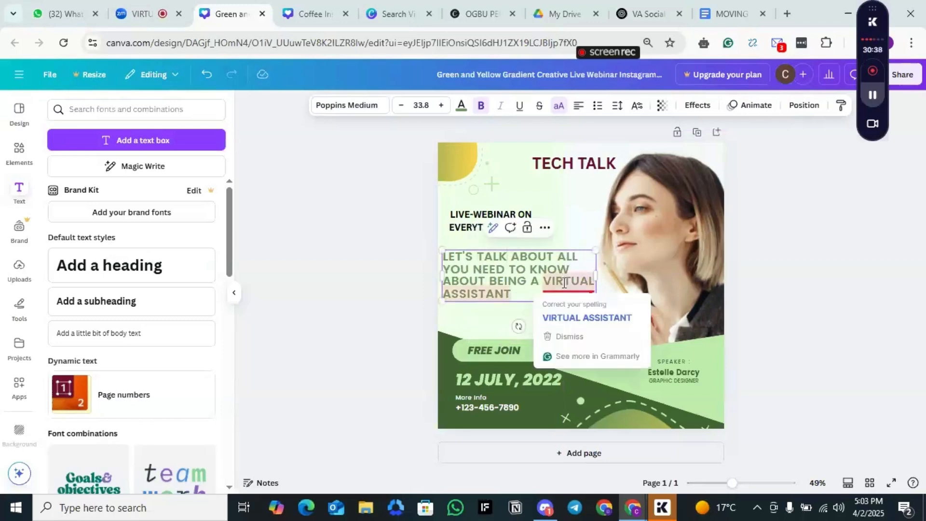
click(571, 314)
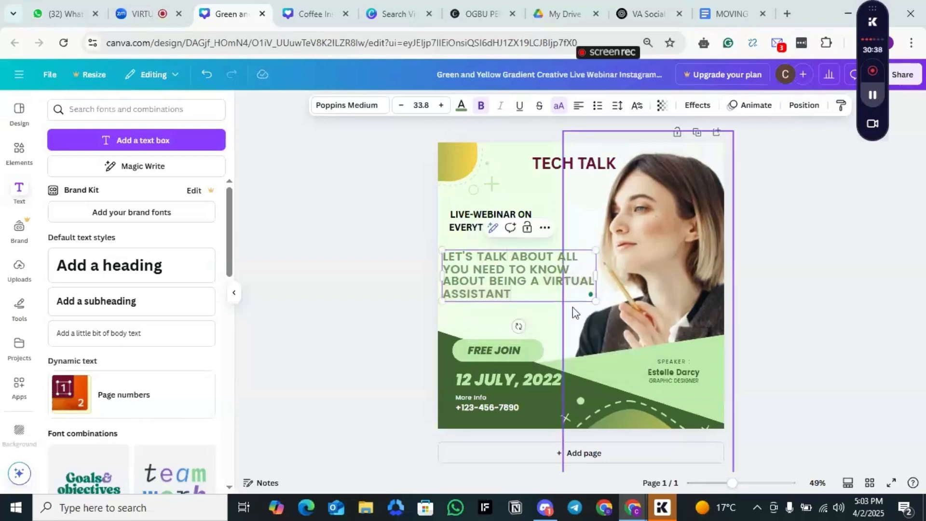
drag(526, 287, 484, 257)
click(516, 294)
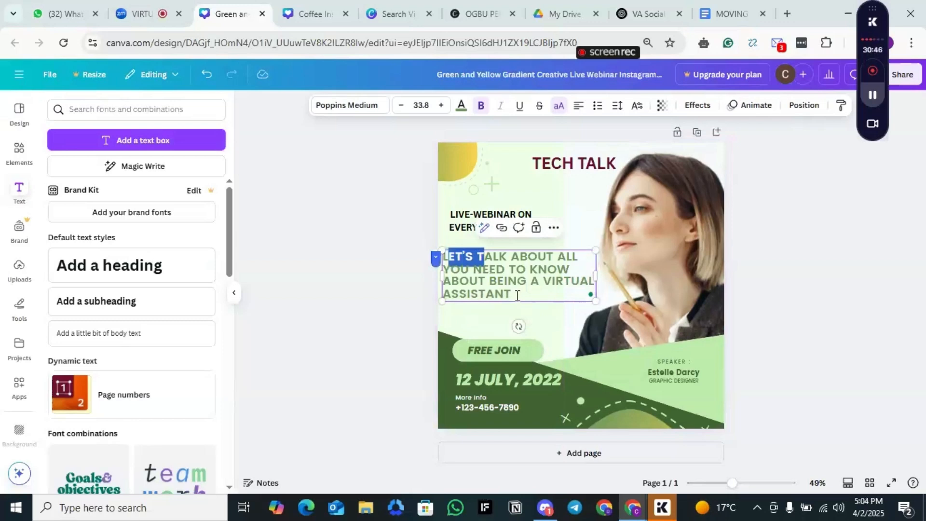
click(517, 295)
drag(516, 295, 442, 255)
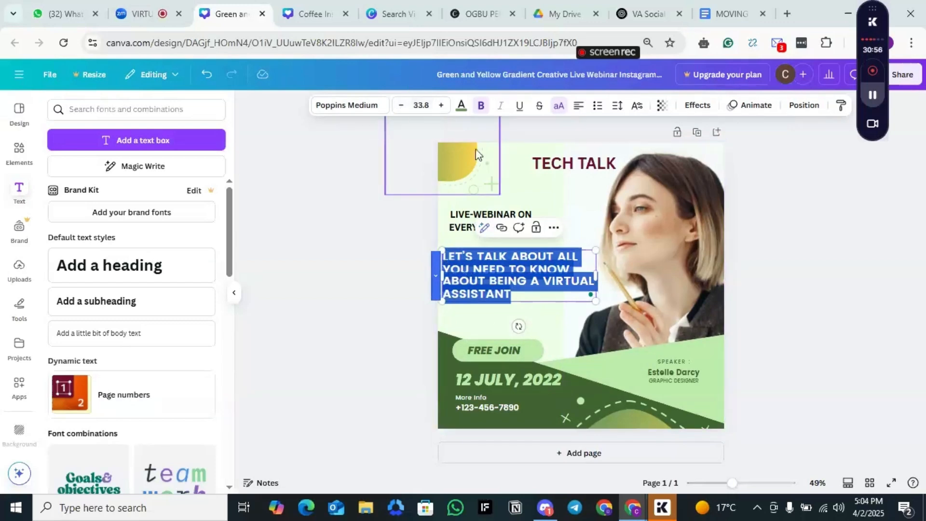
click(461, 105)
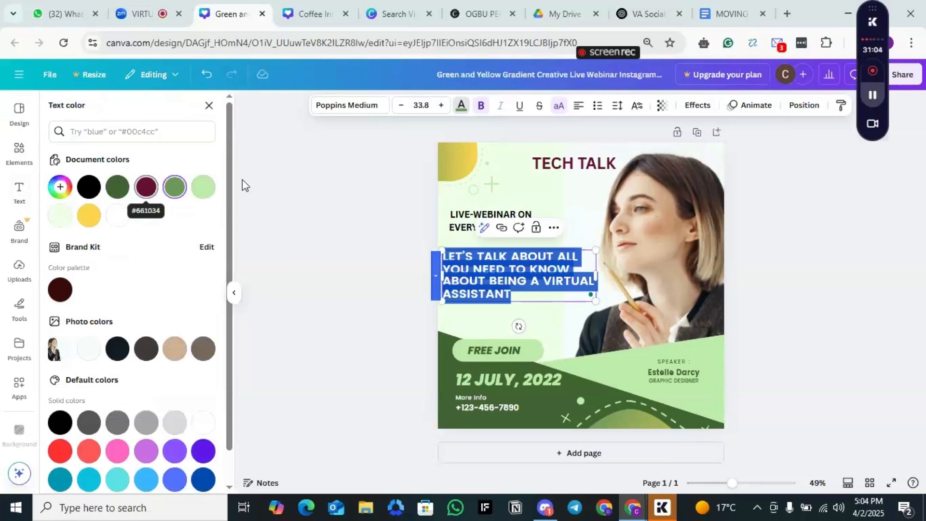
click(501, 285)
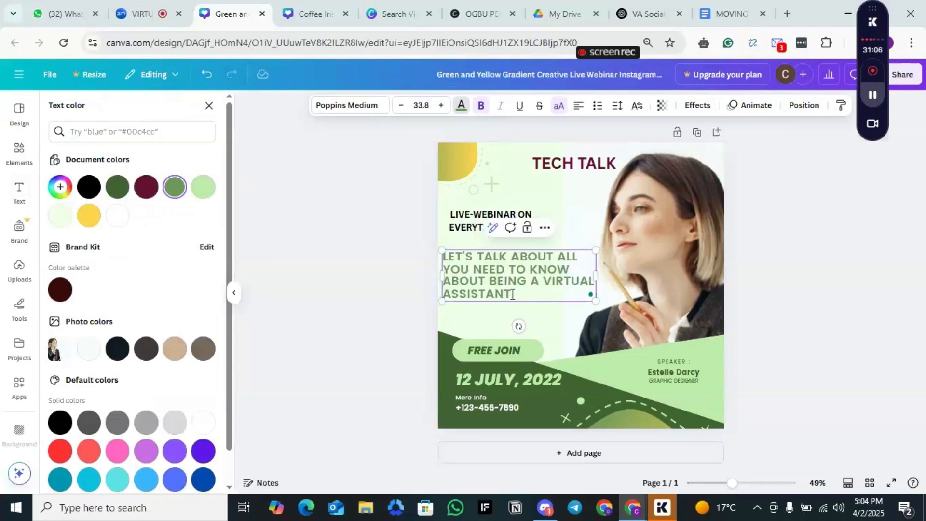
Step: Recolor the whole "LET'S TALK ABOUT ALL YOU NEED TO KNOW ABOUT BEING A VIRTUAL ASSISTANT" paragraph with the custom near-black color #1A1806
drag(505, 294, 444, 255)
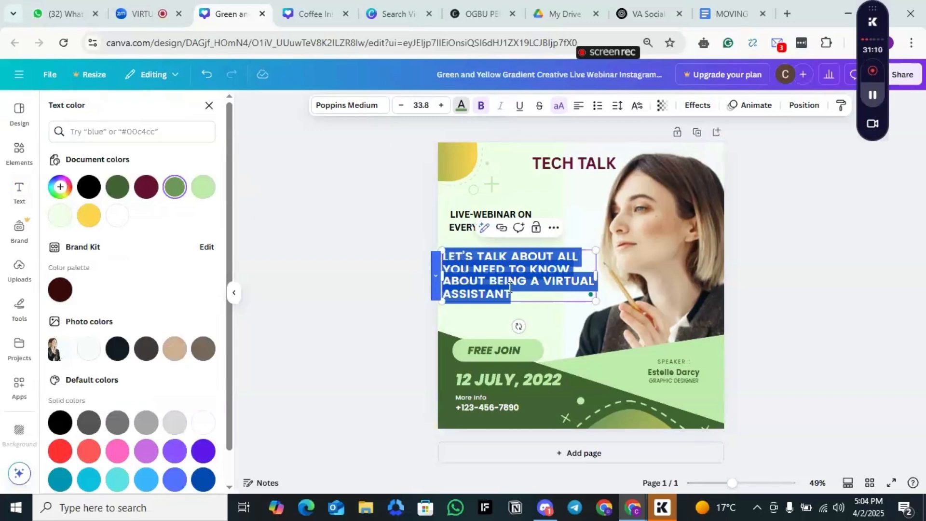
click(464, 111)
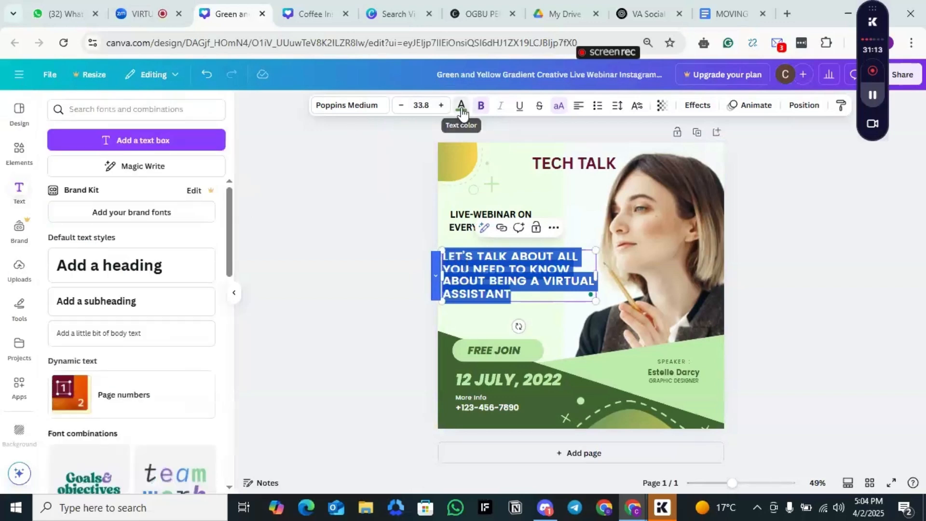
click(462, 109)
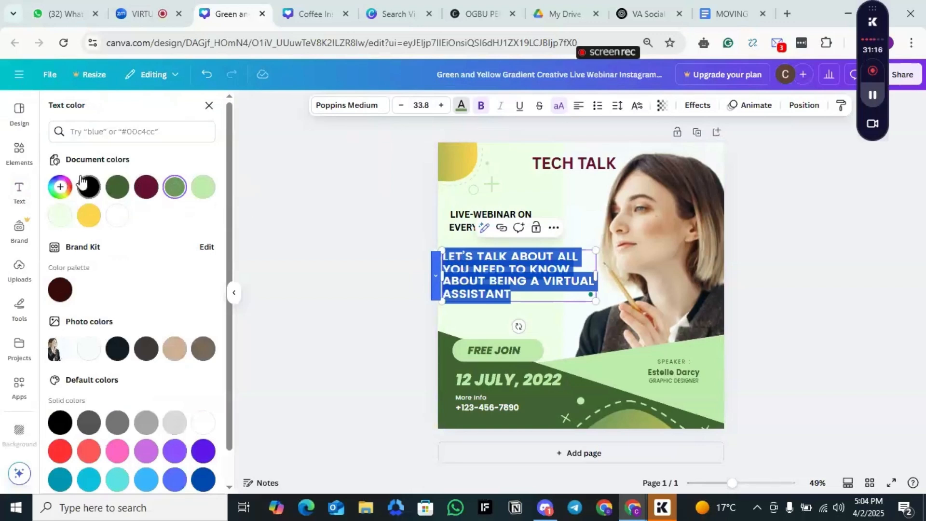
click(69, 189)
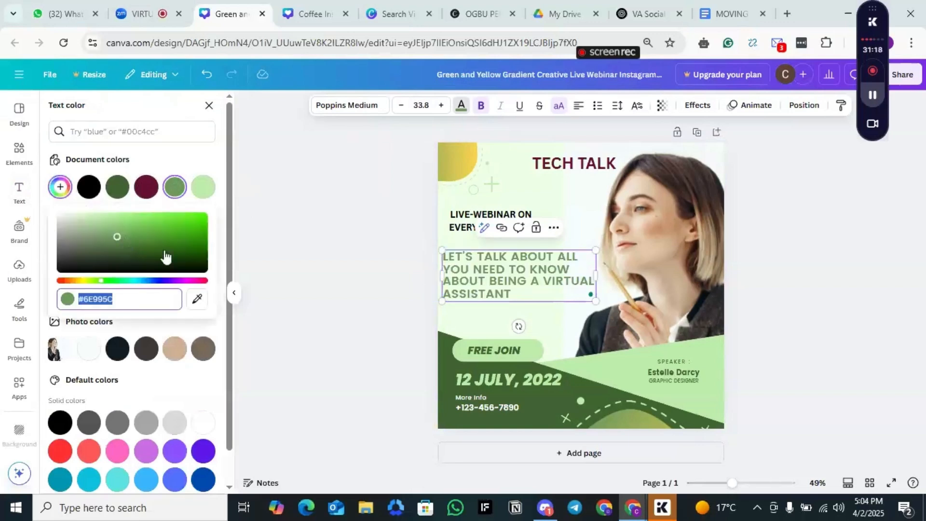
click(185, 281)
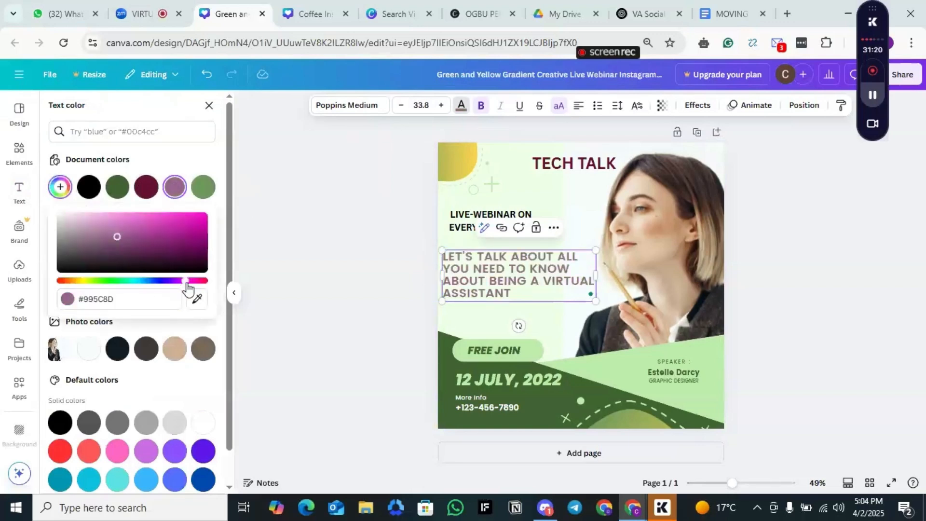
click(201, 263)
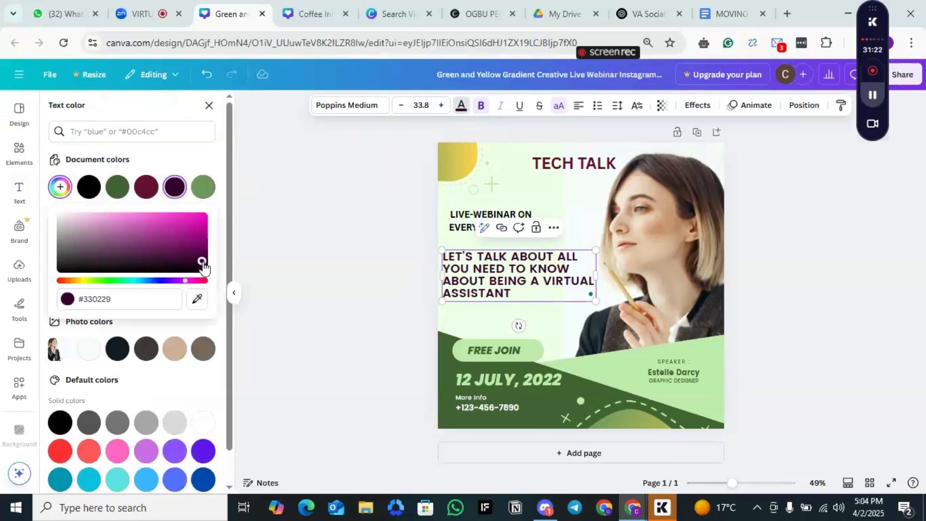
drag(201, 262, 178, 260)
click(82, 282)
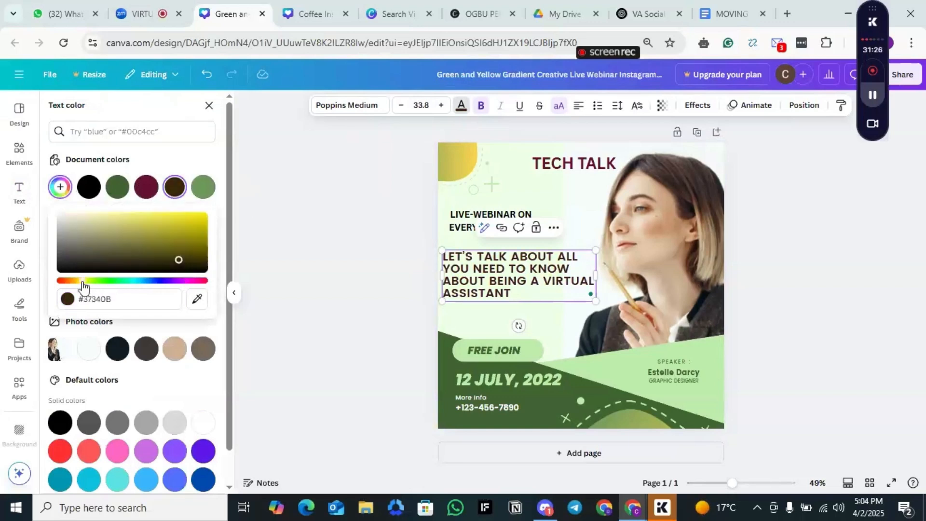
click(172, 223)
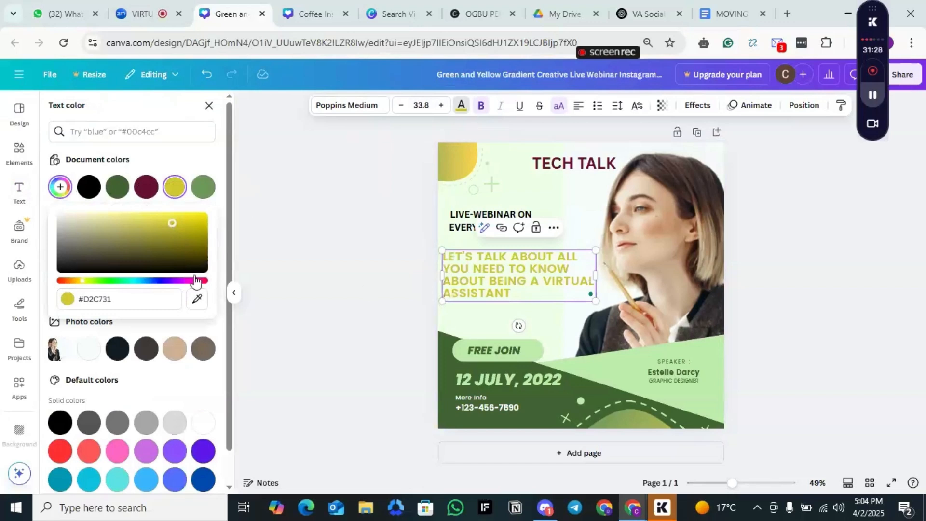
click(69, 252)
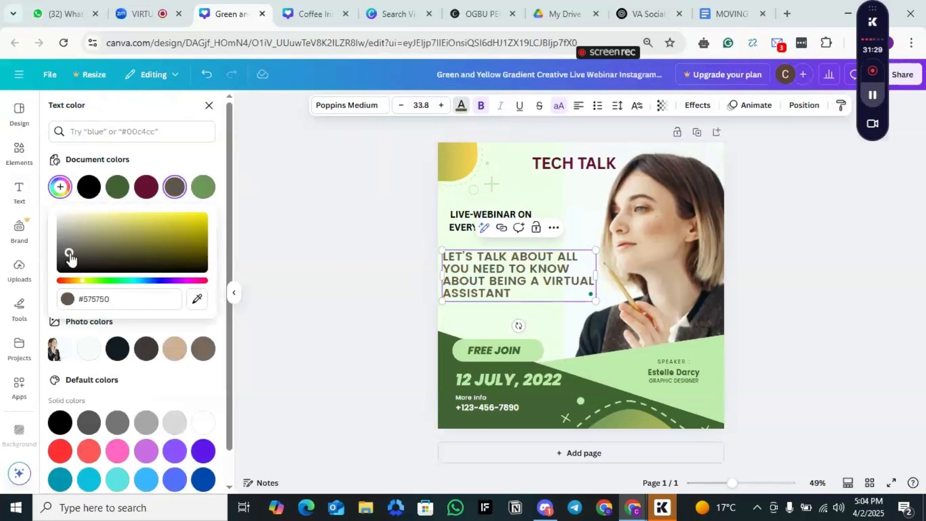
click(115, 265)
click(173, 266)
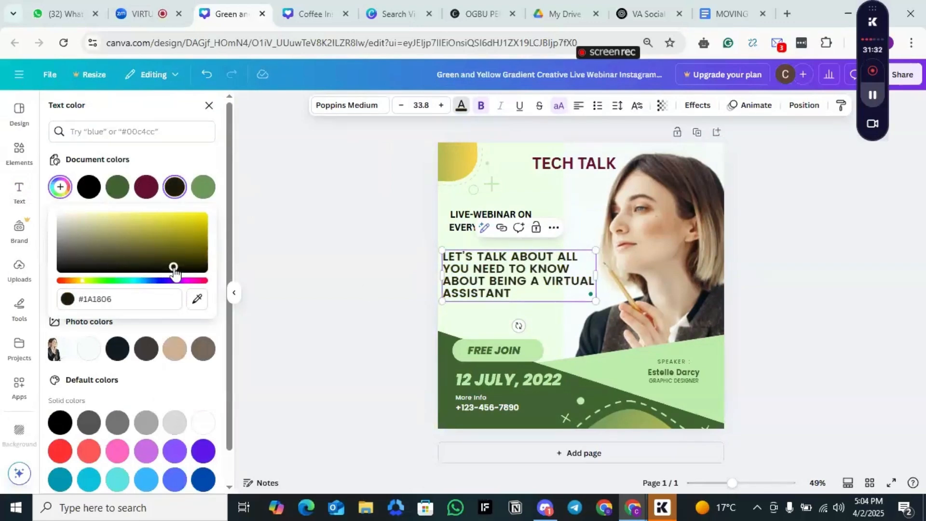
click(519, 160)
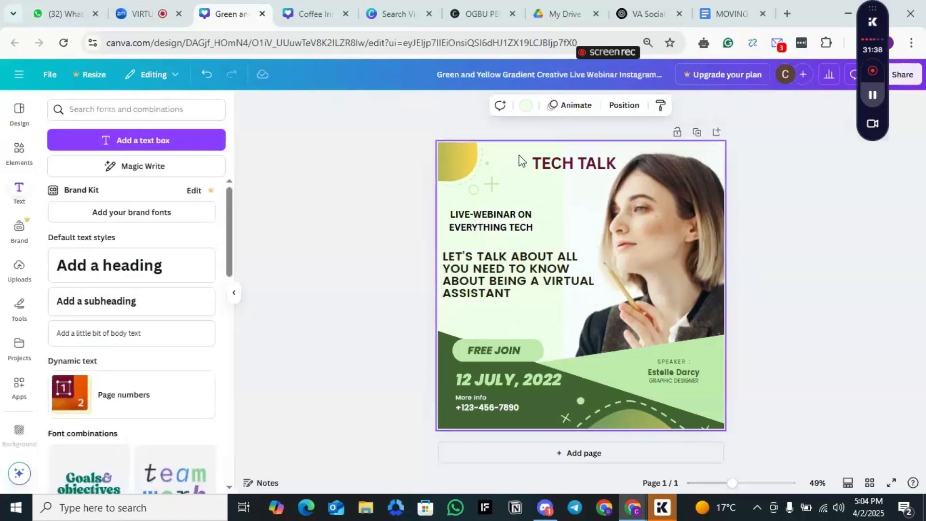
click(341, 224)
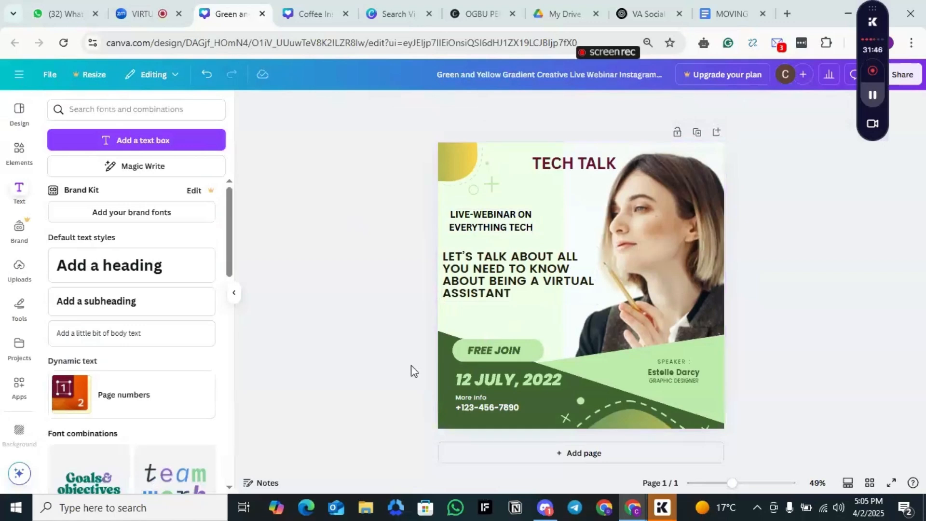
click(508, 172)
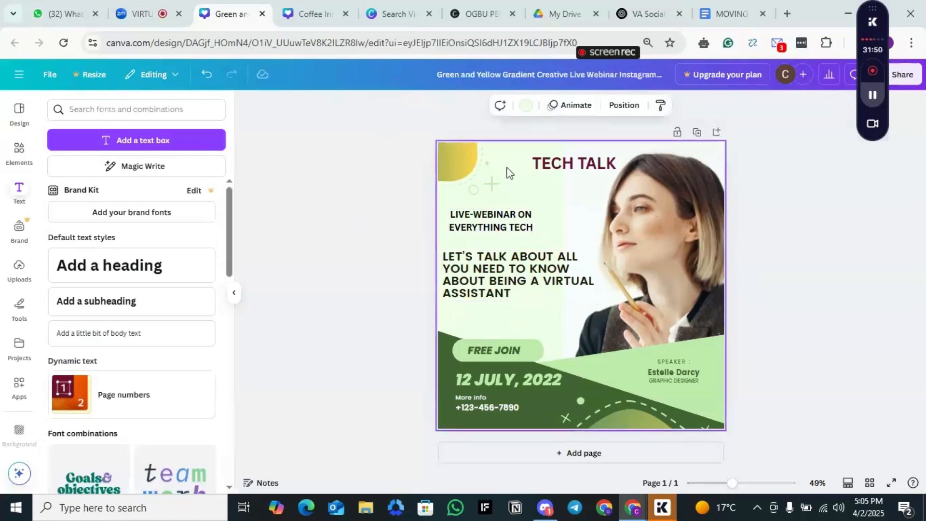
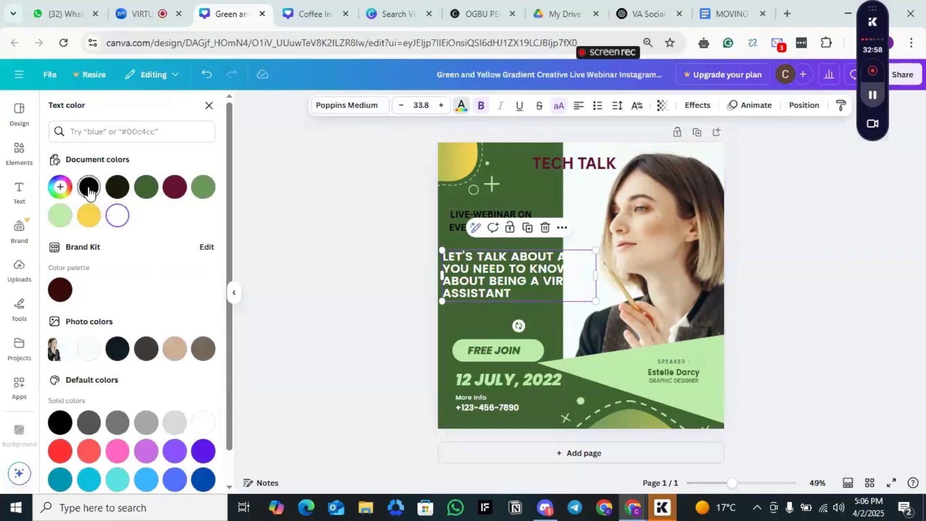
Step: Recolor the "LET'S TALK ABOUT ALL YOU NEED TO KNOW ABOUT BEING A VIRTUAL ASSISTANT" paragraph with the black document color
click(88, 186)
click(641, 220)
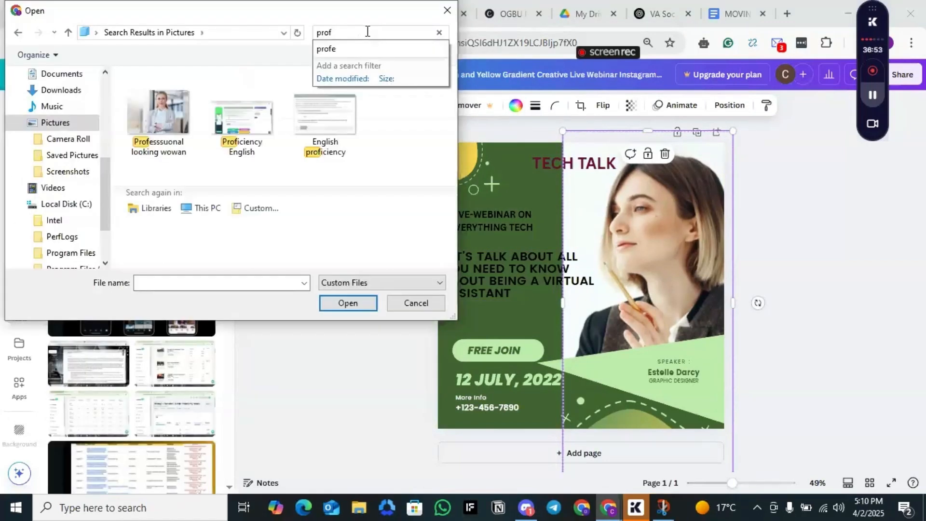
Step: Upload the picture "Professsuonal looking wowan", place it on the design, and delete the extra duplicate copy
double_click(157, 126)
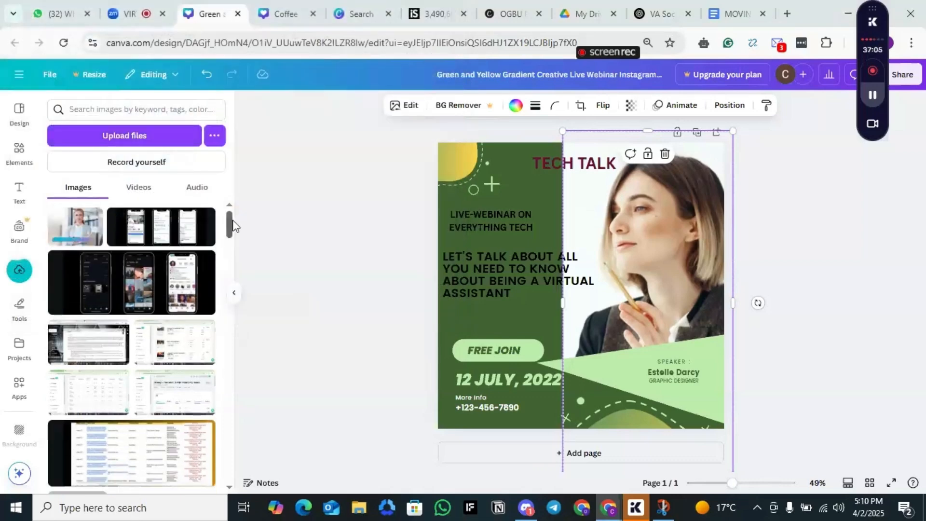
click(69, 238)
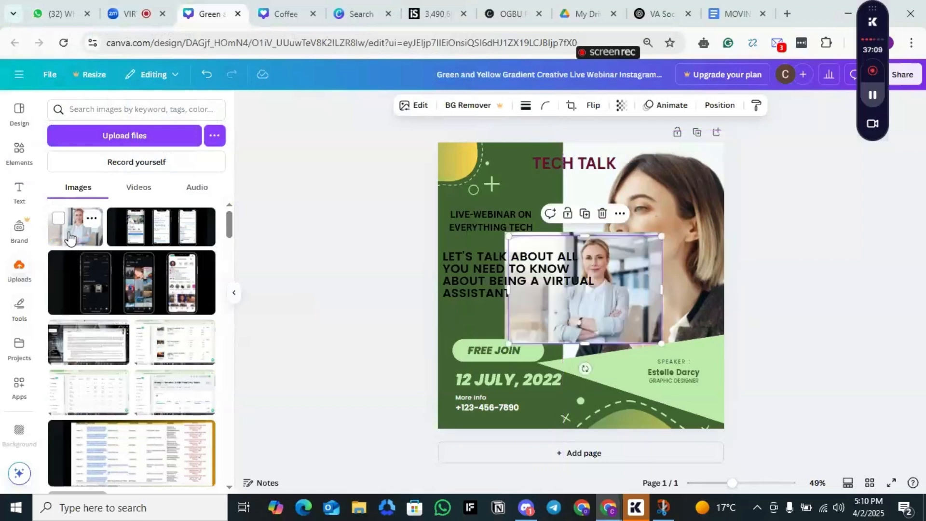
drag(619, 287, 648, 321)
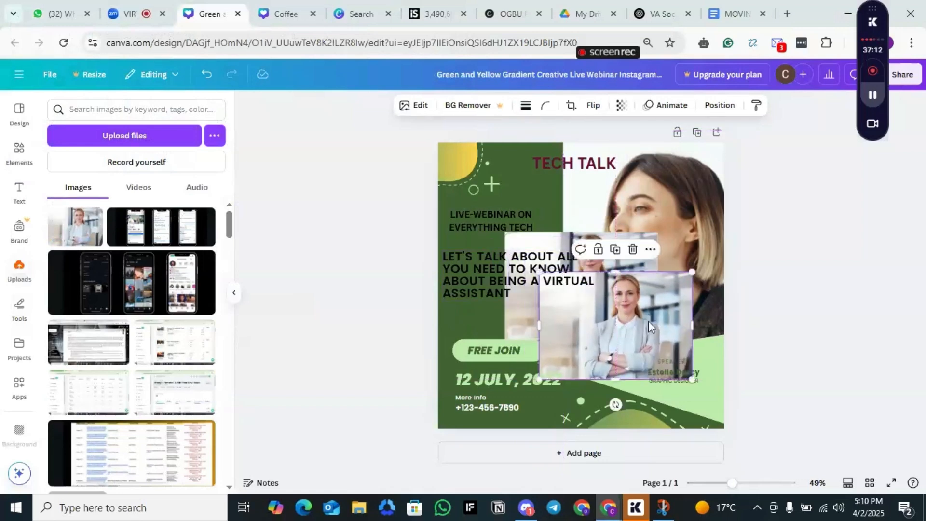
click(633, 248)
Step: Delete the original woman's portrait from its grid, keeping the empty grid in the design
click(684, 208)
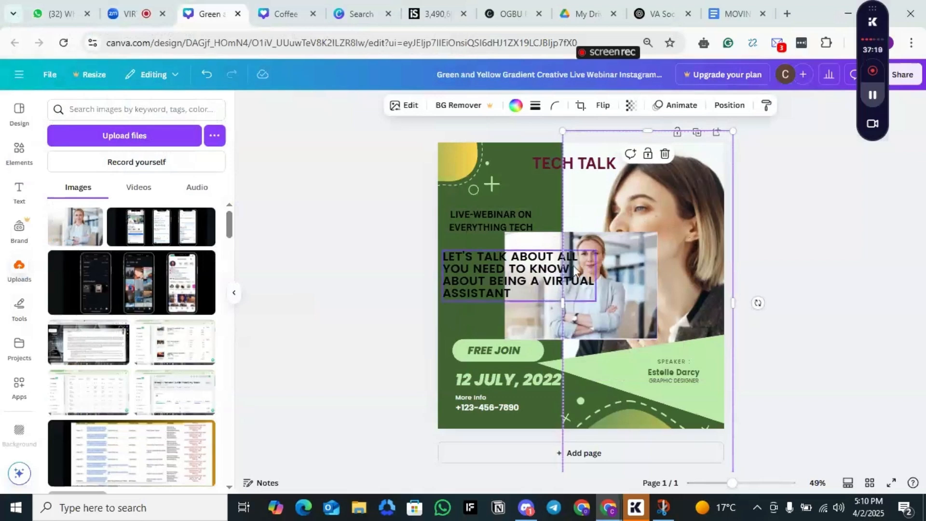
drag(497, 327, 612, 263)
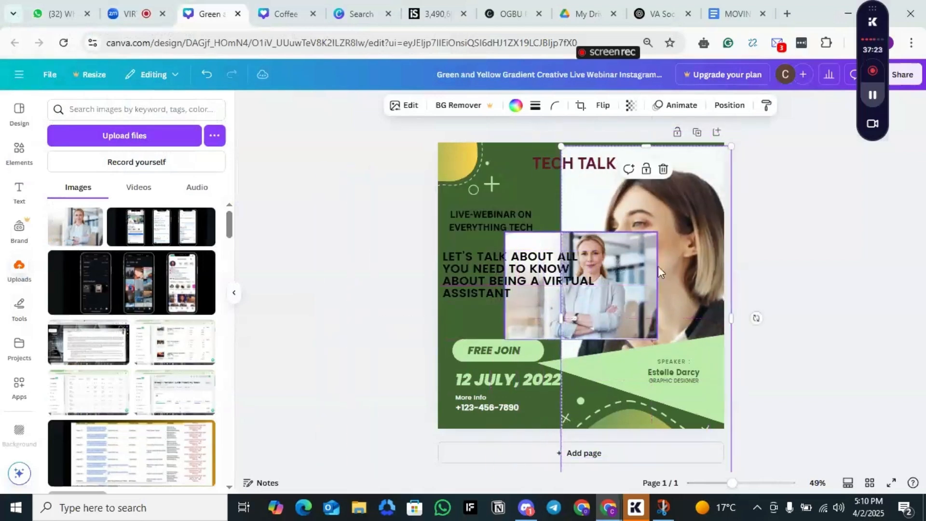
click(662, 171)
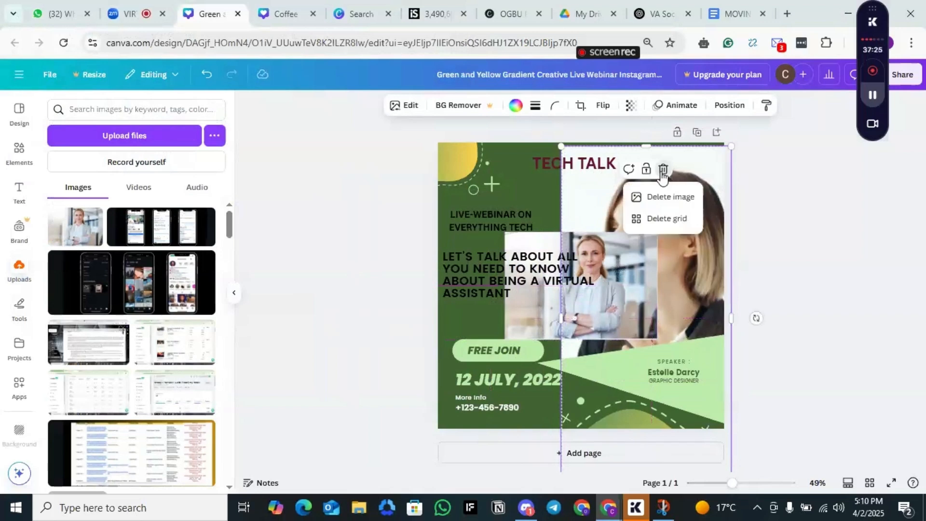
click(670, 201)
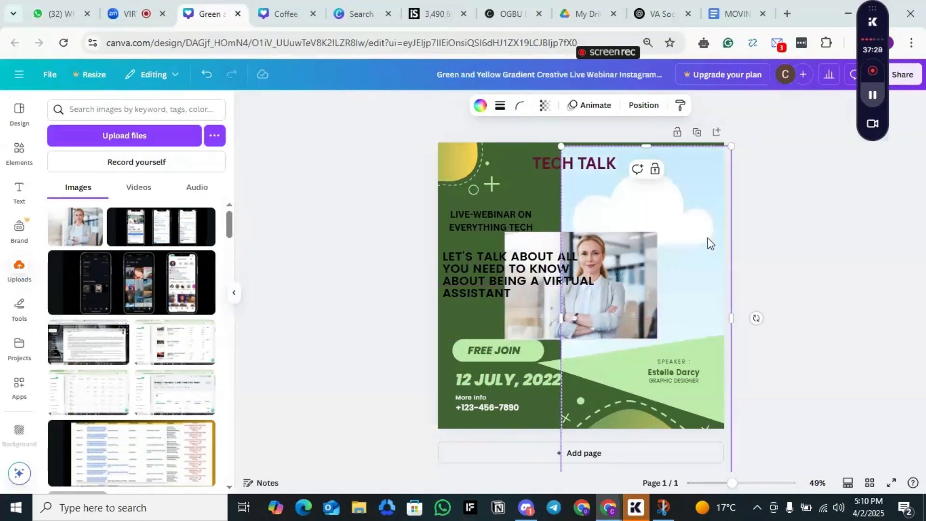
Step: Fill the empty grid with the uploaded woman's photo and align the grid to the design's upper and right edges
drag(675, 186, 687, 202)
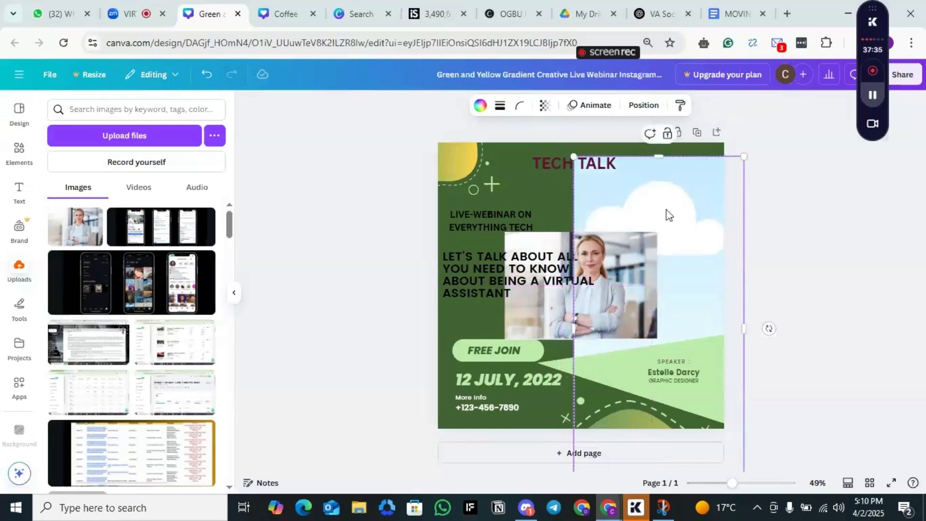
drag(664, 225, 652, 206)
mouse_move(618, 276)
mouse_down()
mouse_move(647, 203)
mouse_move(622, 282)
mouse_up()
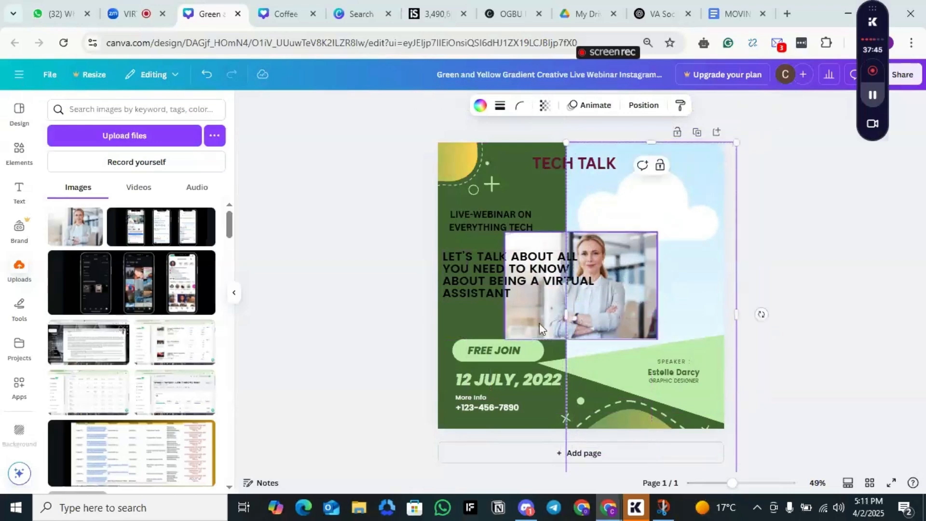
drag(536, 314, 589, 233)
drag(642, 257, 629, 258)
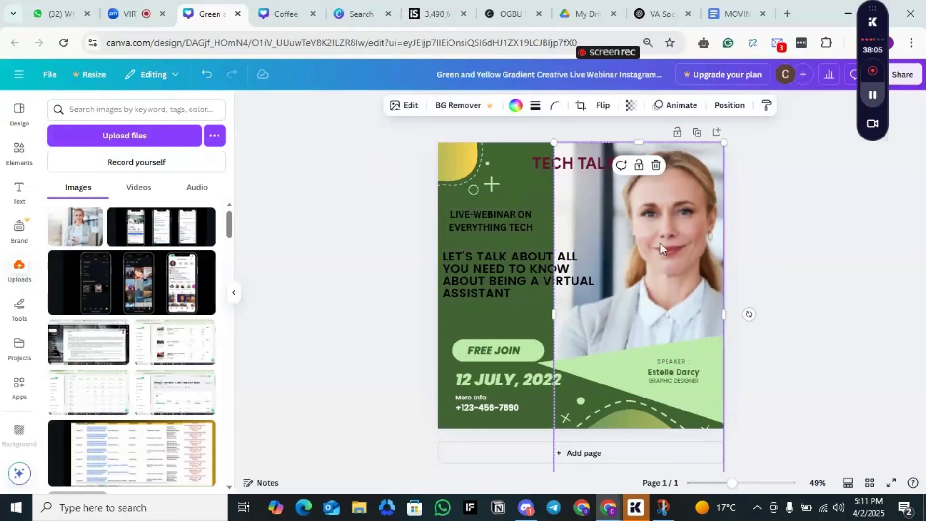
Step: Try to remove the background of the new woman's photo with BG Remover
click(475, 111)
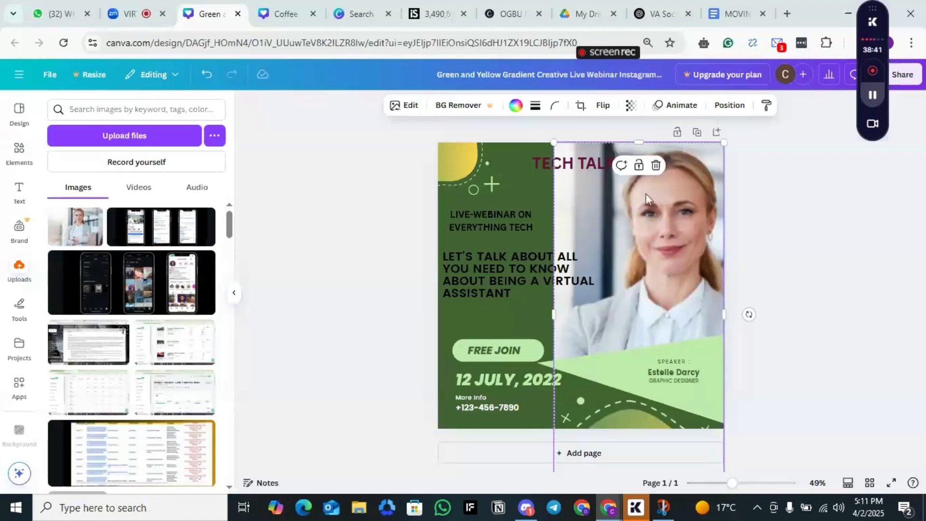
click(462, 107)
click(729, 126)
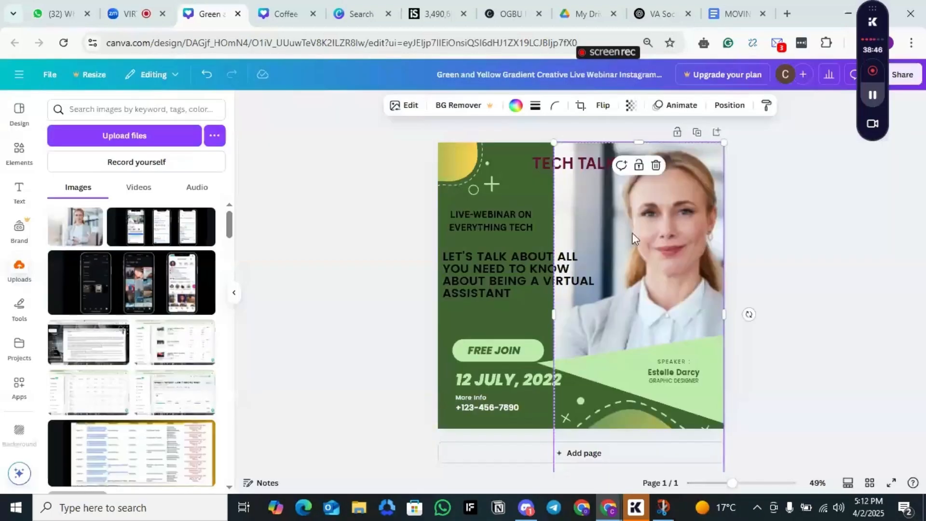
click(459, 106)
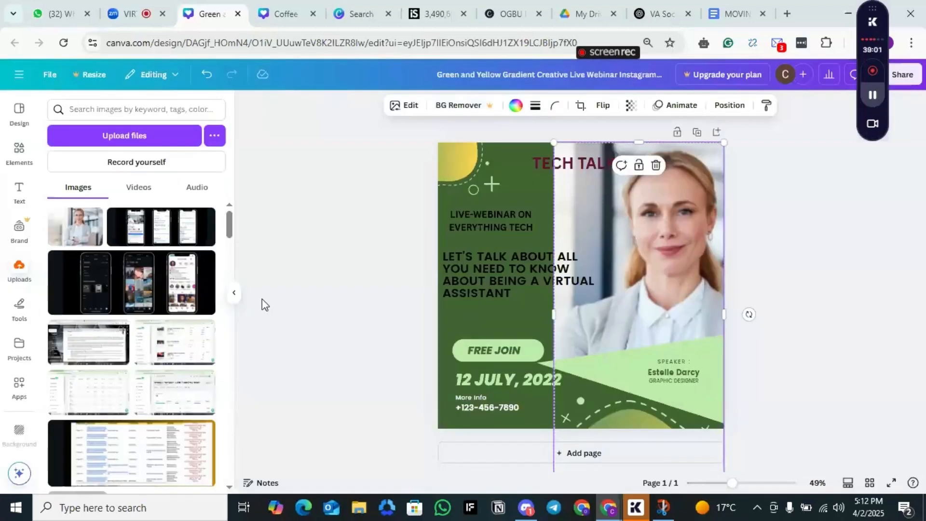
Step: Add the uploaded gold Agencia Gutiérrez & Socios logo, shrink and trim it, and place it in the design's upper-left corner
drag(230, 233, 236, 255)
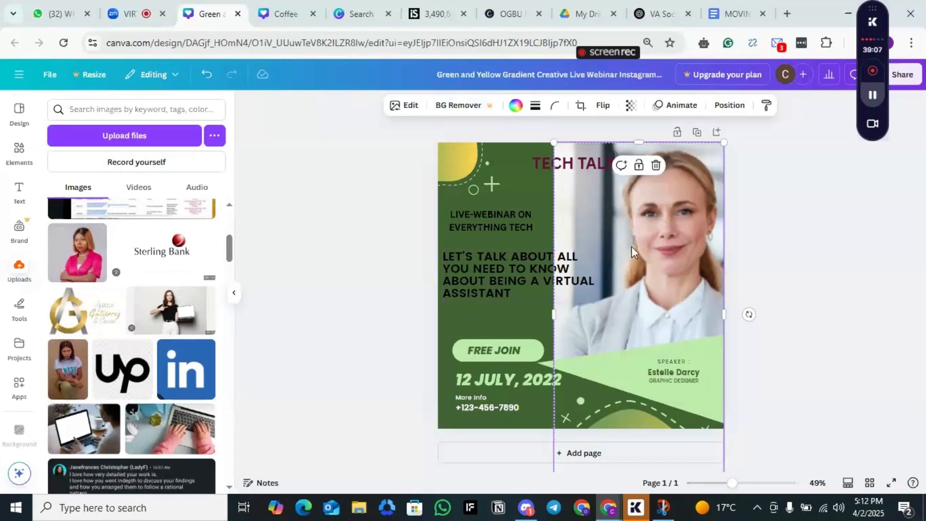
click(76, 325)
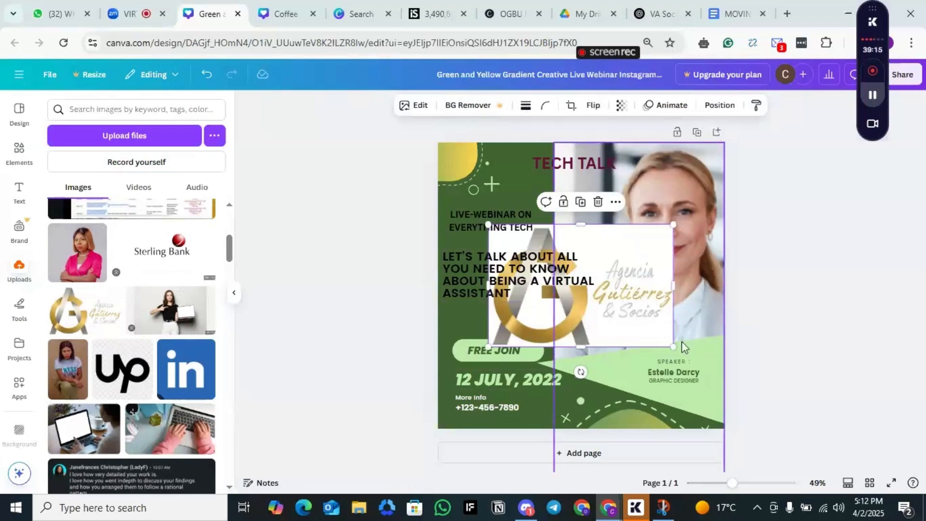
drag(669, 341, 584, 287)
drag(560, 236, 508, 148)
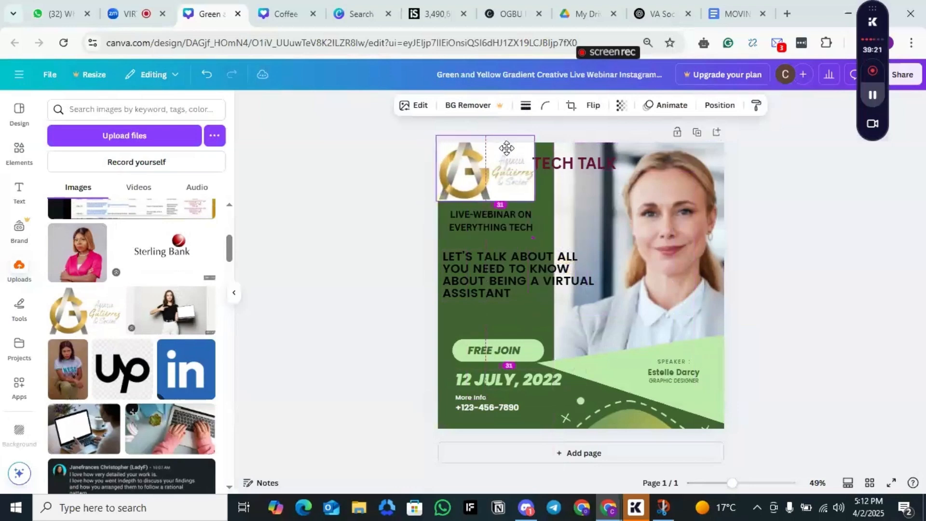
drag(535, 202, 489, 157)
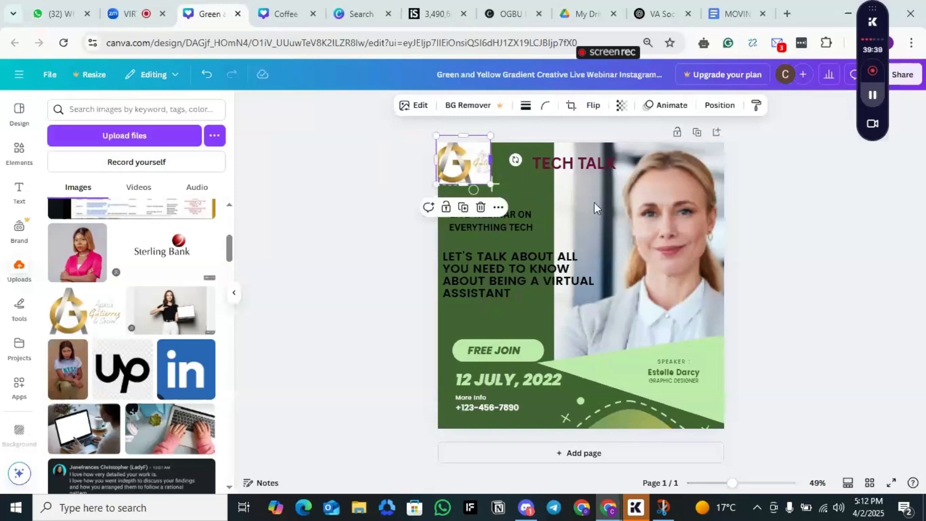
Step: Look through the templates and recently used elements for a graphic to replace the FREE JOIN label
click(513, 355)
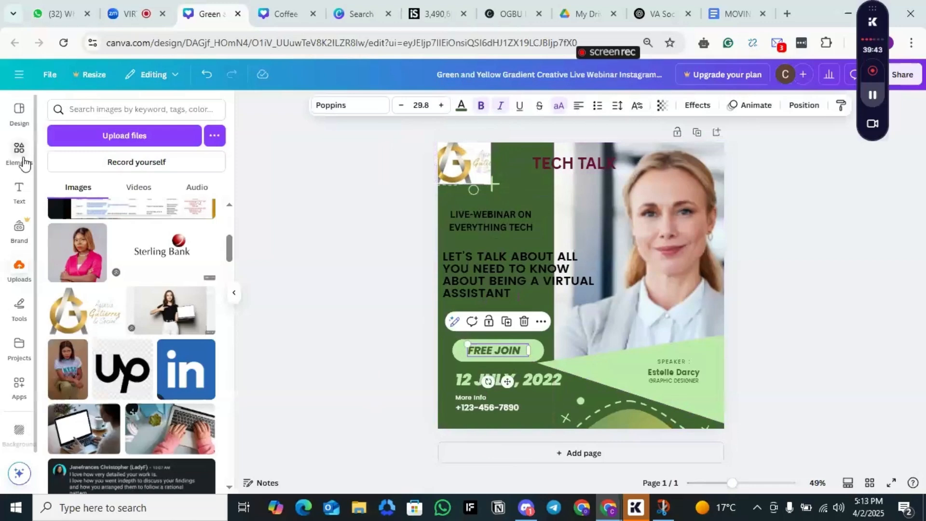
click(19, 116)
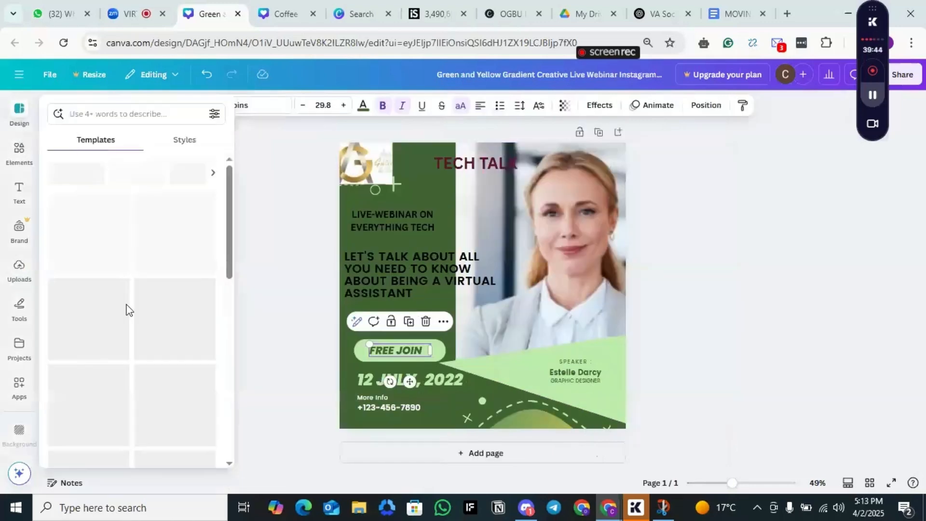
drag(230, 249, 236, 190)
click(19, 150)
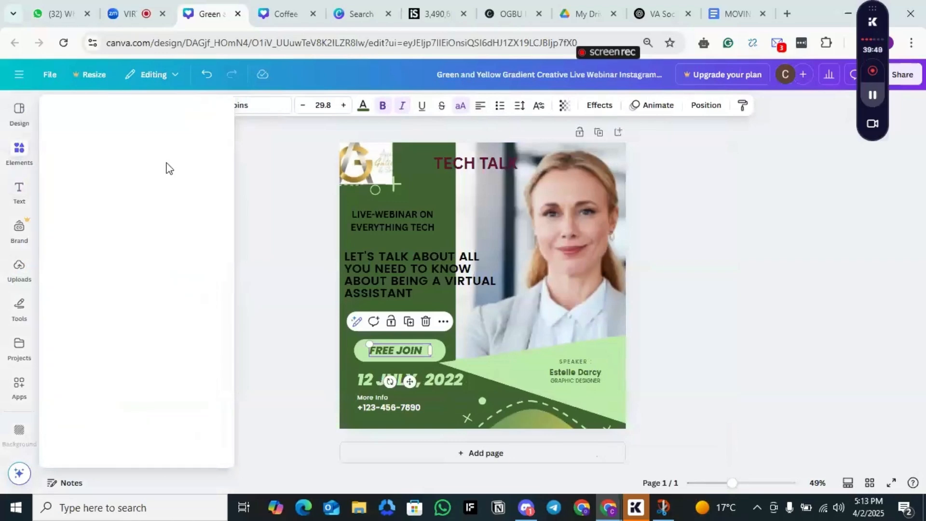
click(17, 118)
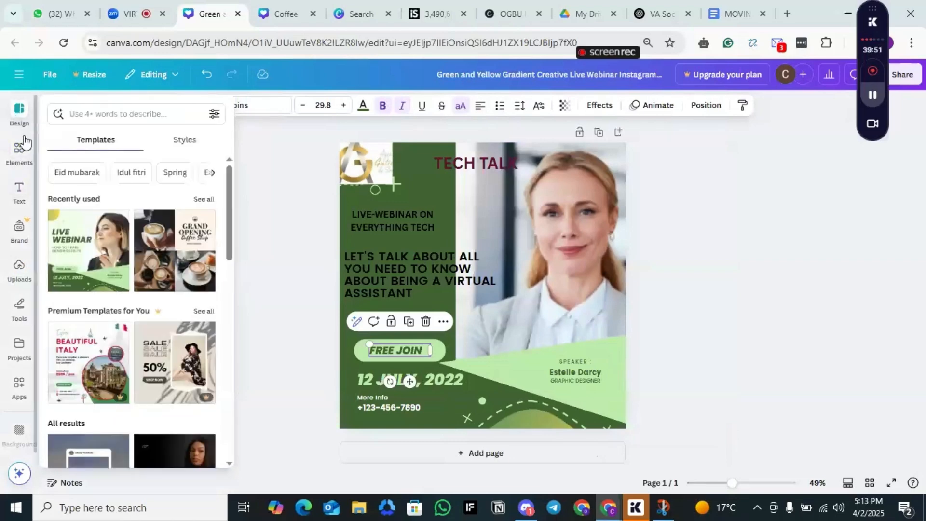
click(20, 162)
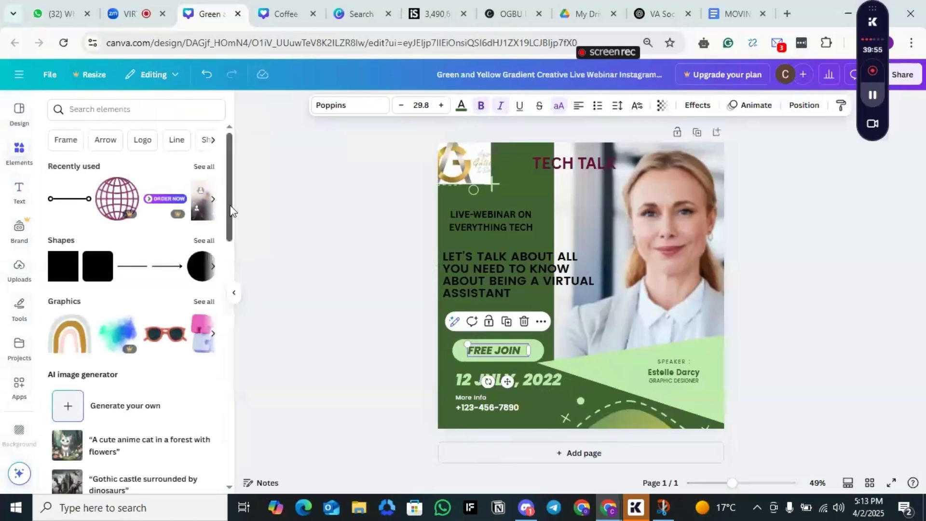
drag(232, 206, 239, 145)
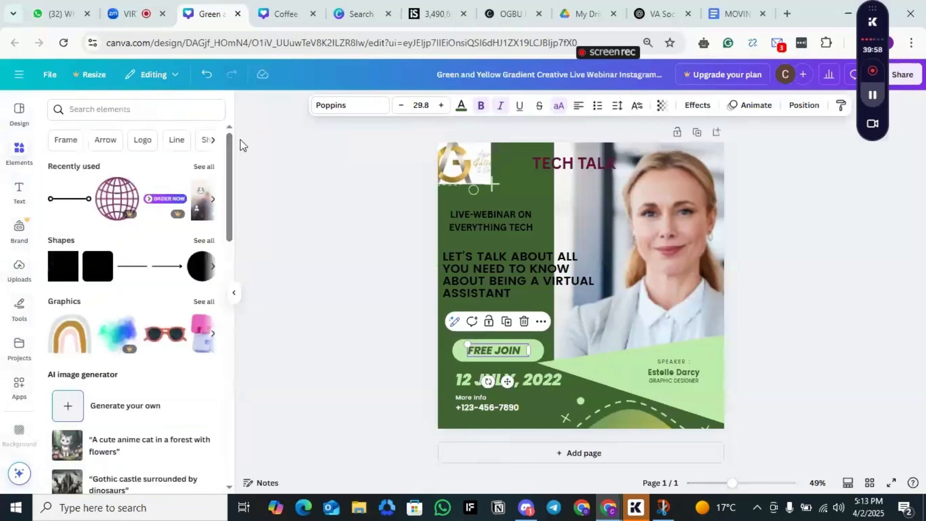
click(211, 166)
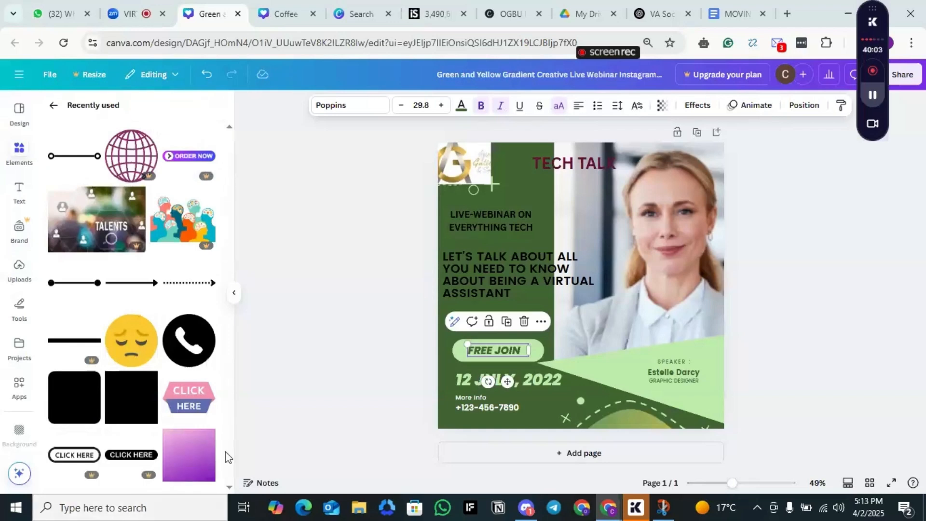
click(54, 107)
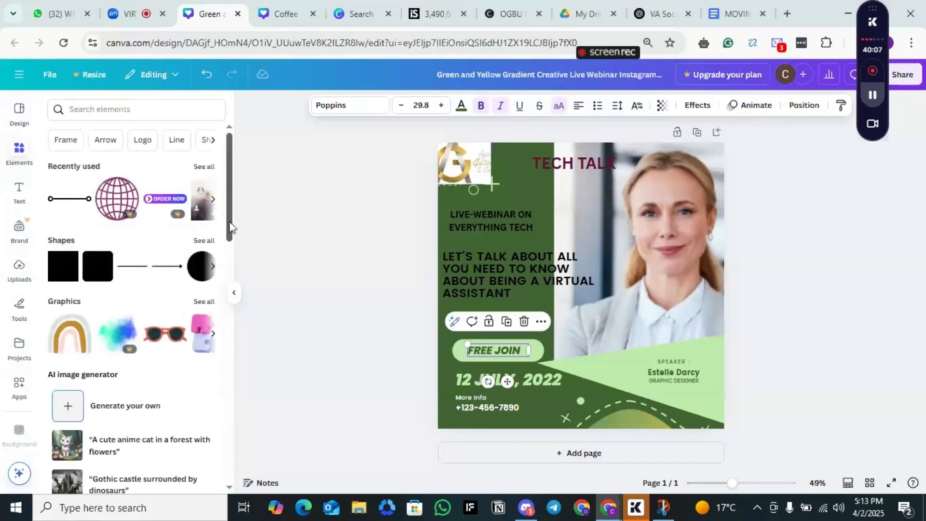
Step: Search the elements for "free join design" and add the red JOIN NOW button graphic to the design
click(137, 105)
text(free)
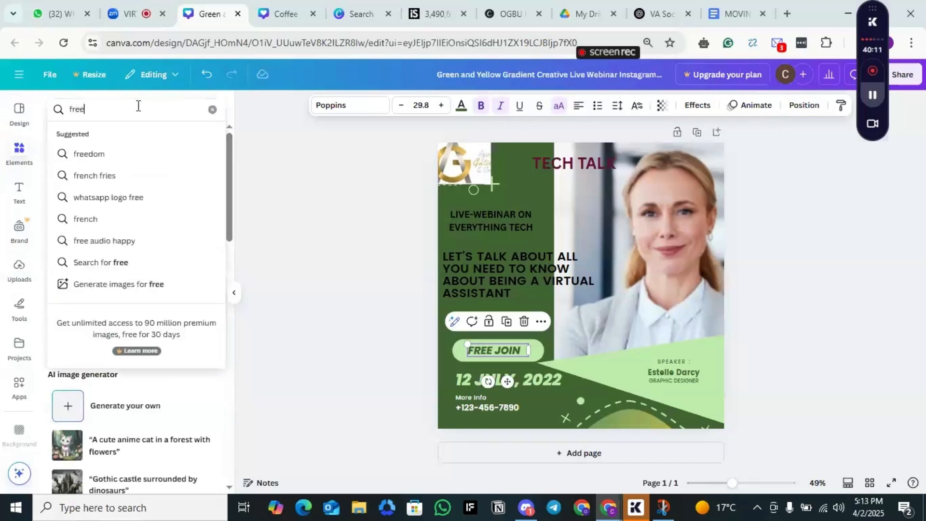
text( jo)
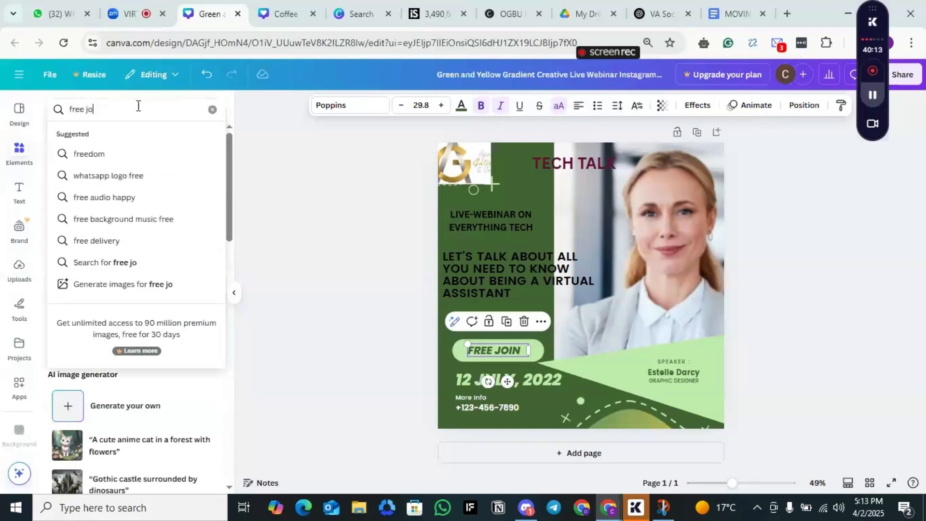
text(in des)
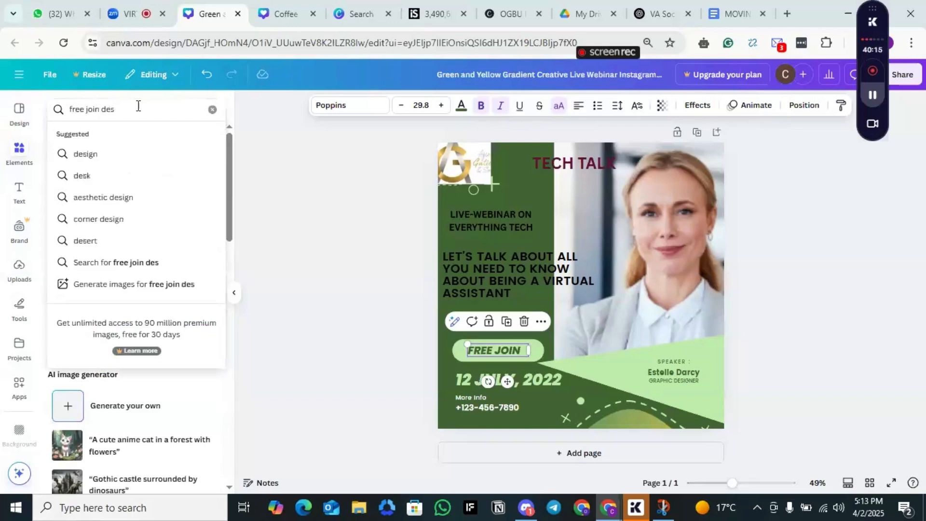
text(giign)
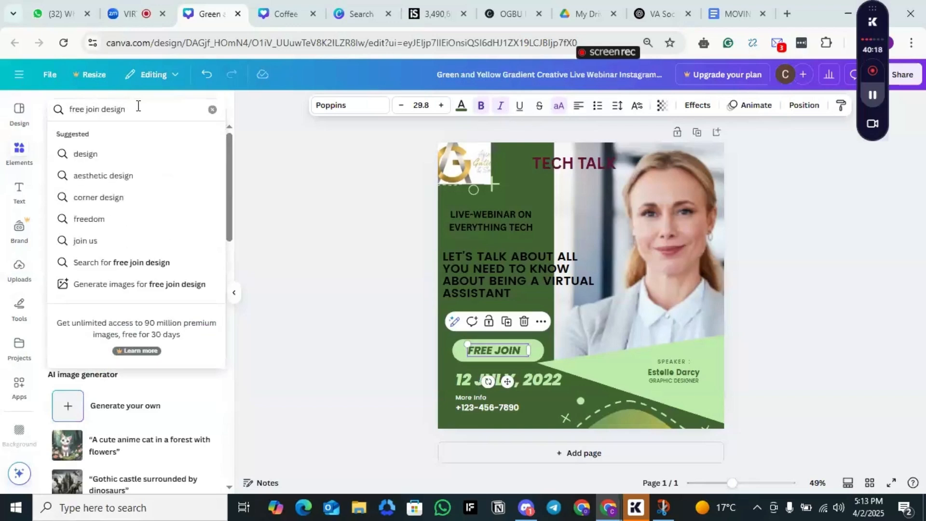
key(Return)
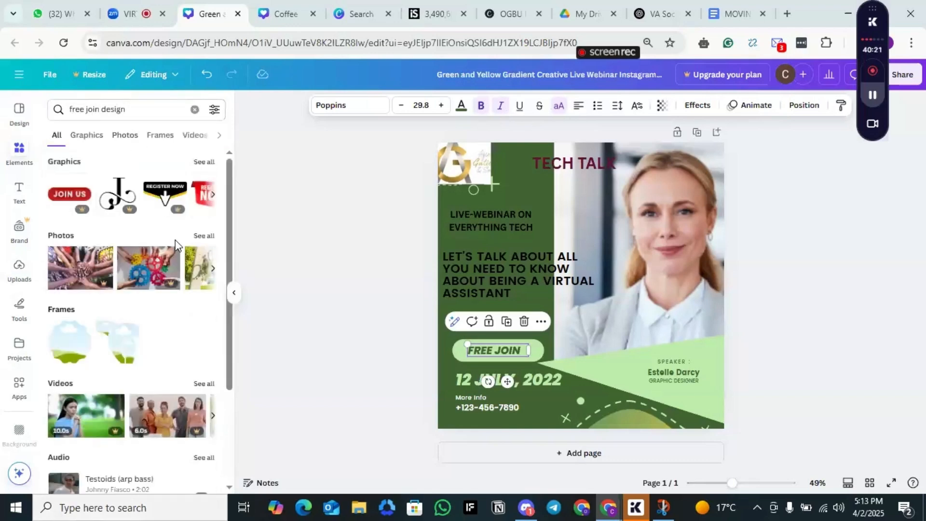
click(213, 194)
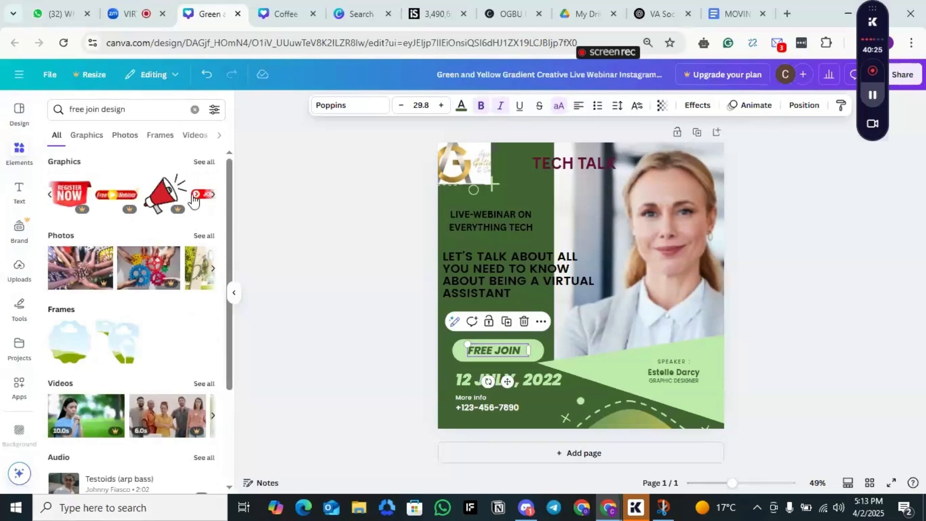
click(212, 195)
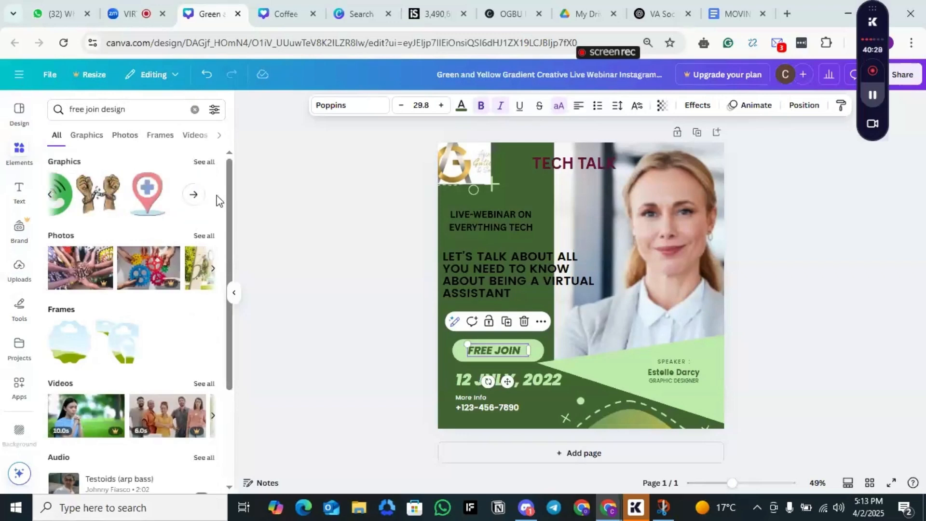
click(194, 196)
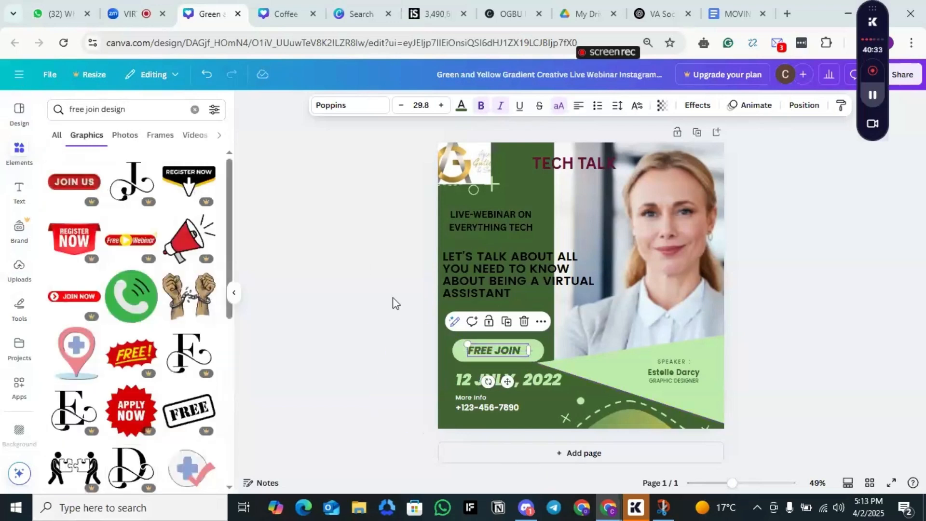
click(73, 295)
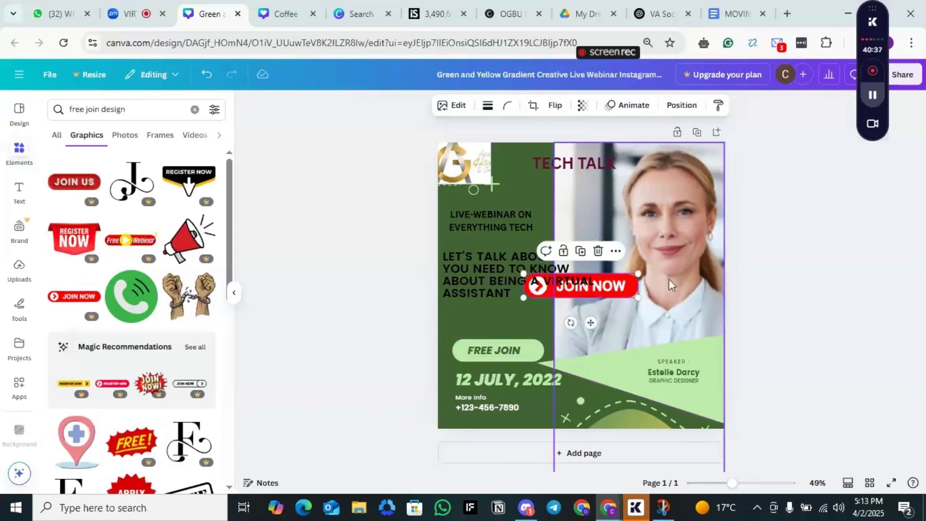
Step: Delete the FREE JOIN text and move the red JOIN NOW button up, clear of the light green pill shape
drag(588, 322, 512, 389)
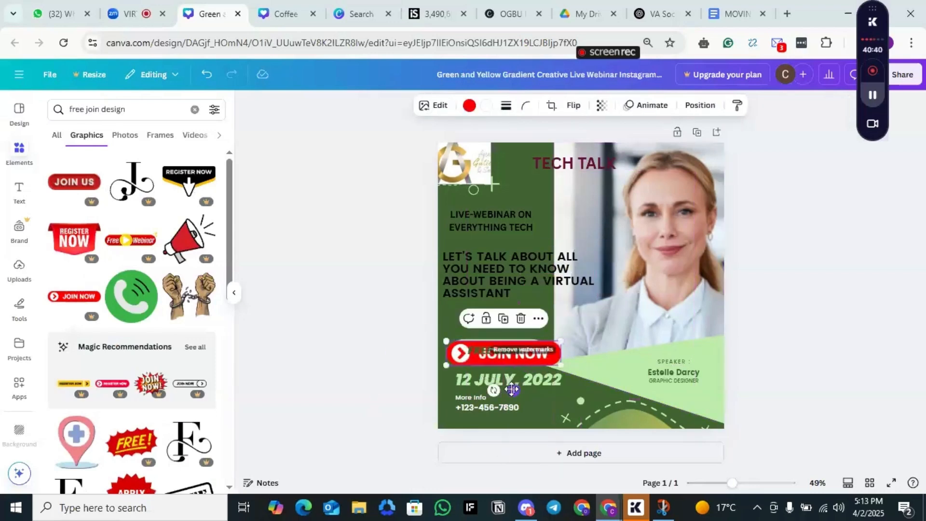
click(485, 352)
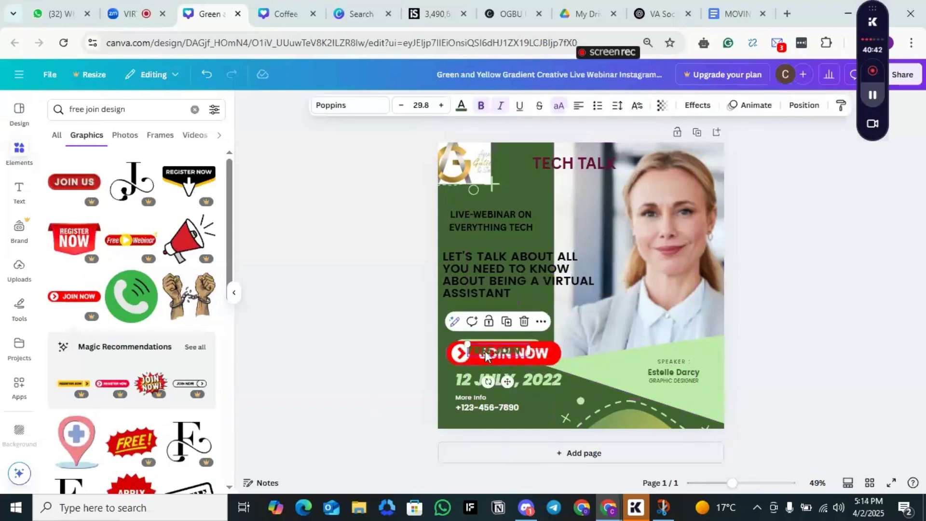
click(523, 322)
click(517, 357)
drag(516, 357, 521, 303)
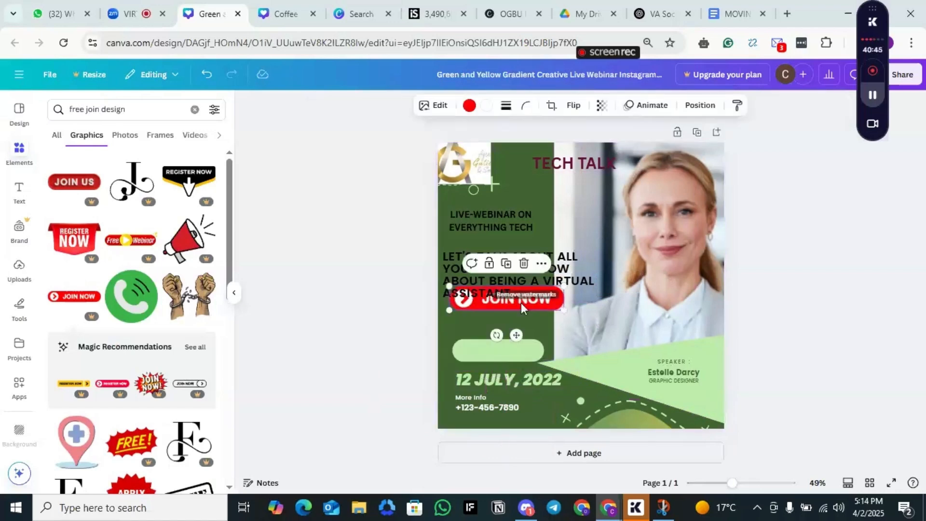
Step: Delete the empty light green pill shape and place the JOIN NOW button in its spot above the date
click(497, 351)
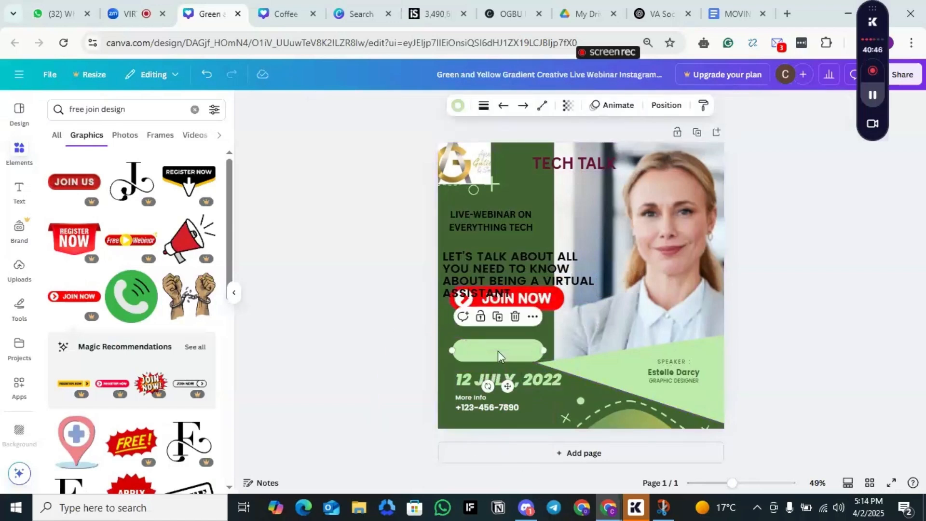
click(515, 316)
drag(523, 303, 514, 354)
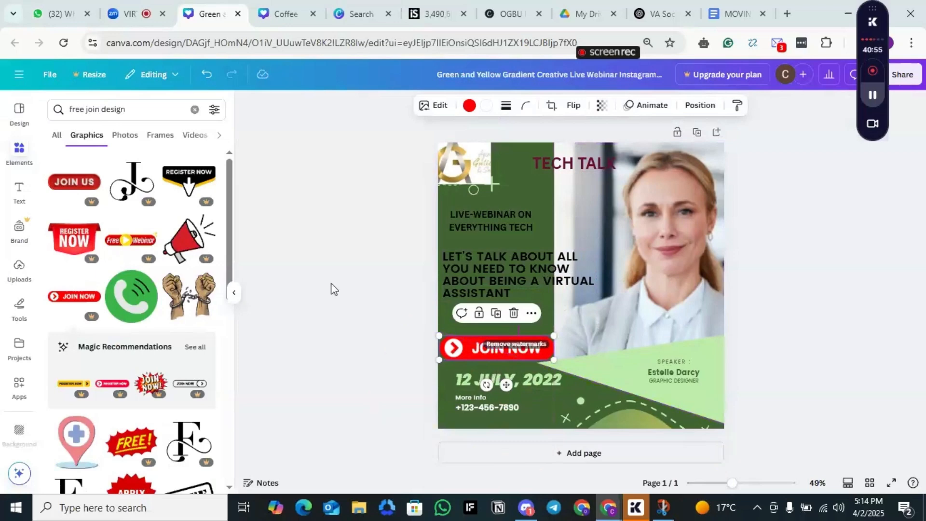
Step: Open the uploaded images
click(13, 272)
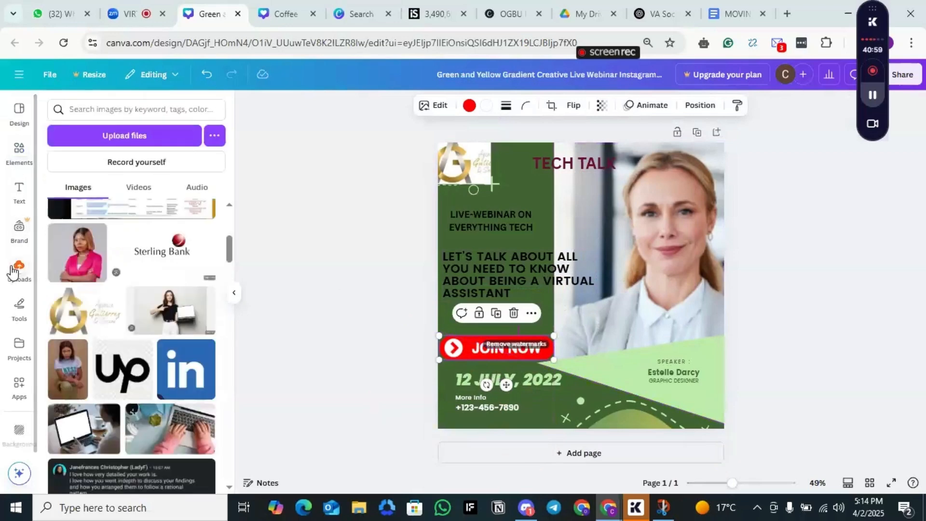